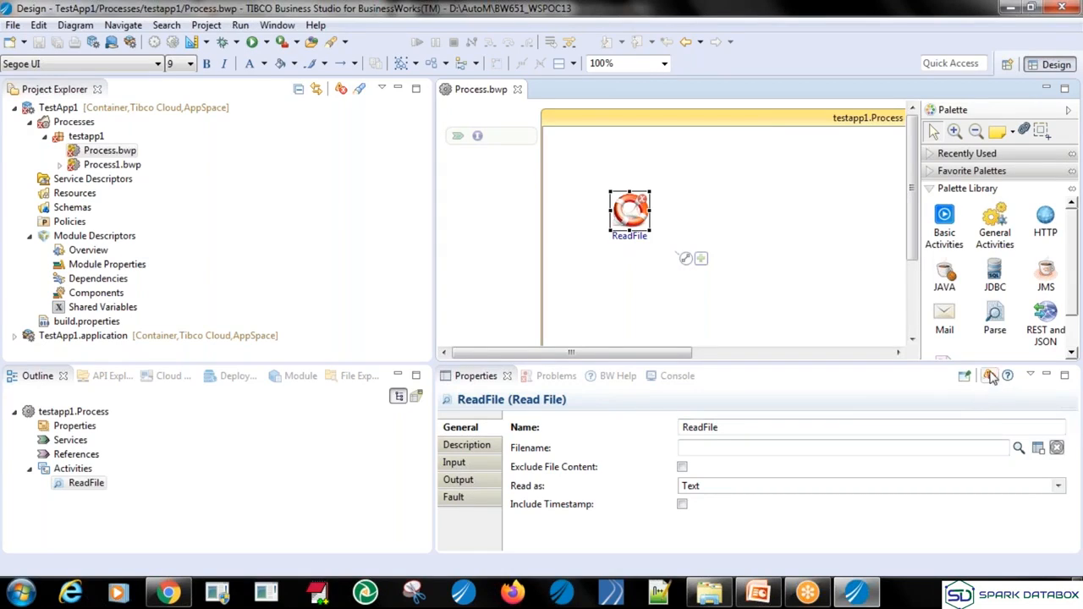
Step: Delete the unsupported ReadFile activity from Process.bwp and save the process
left_click(992, 377)
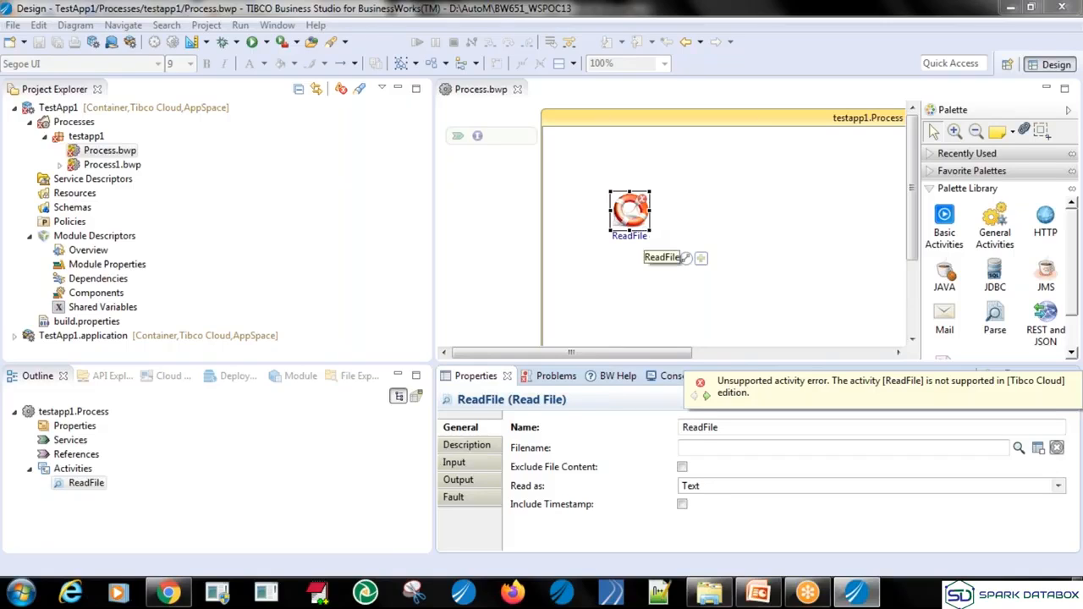
left_click_drag(630, 212, 530, 194)
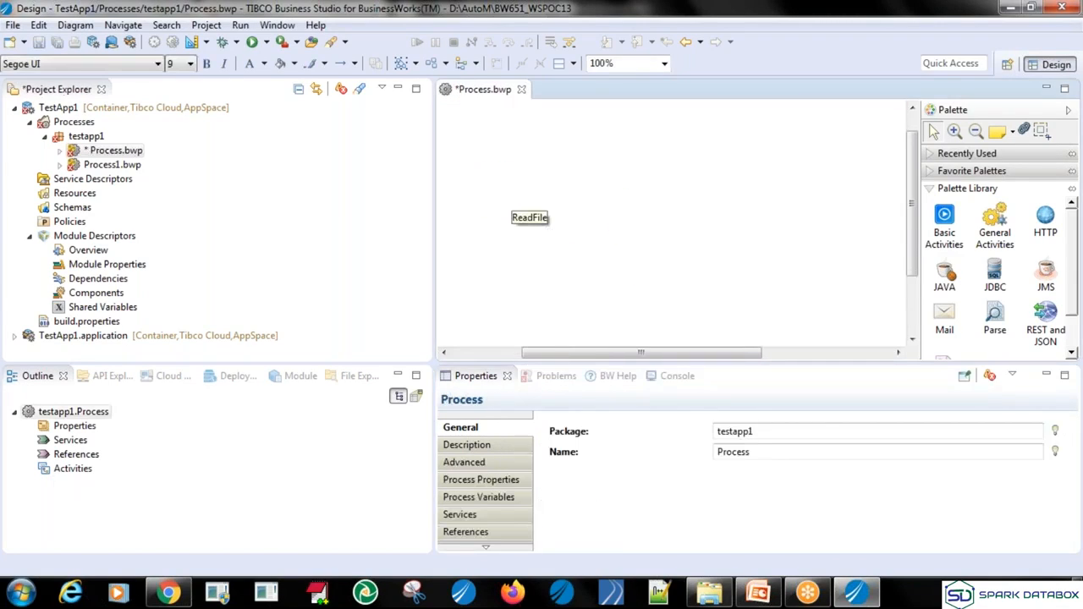
key("ctrl+s")
left_click_drag(660, 355, 673, 355)
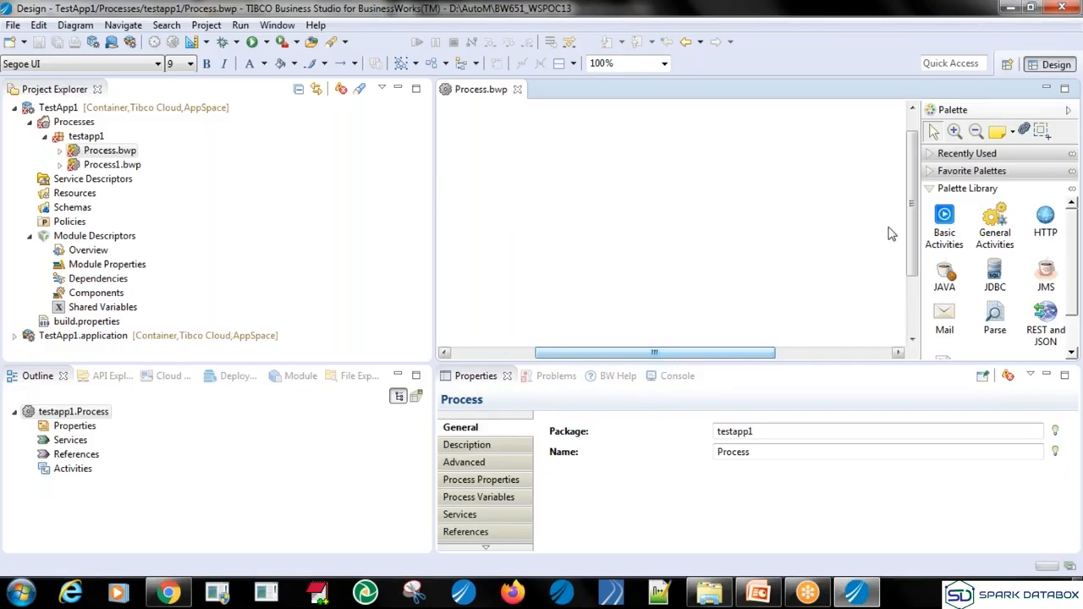
Step: Limit the TestApp1 project's deployment target to AppSpace by deselecting Container and Tibco Cloud, and apply the update
left_click(102, 110)
right_click(102, 110)
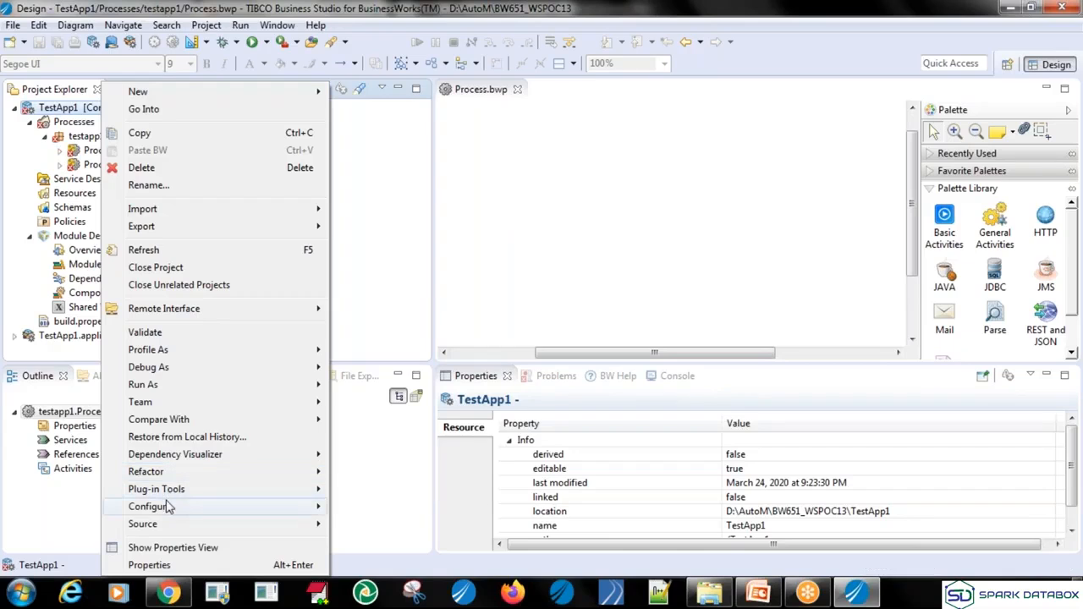
mouse_move(168, 506)
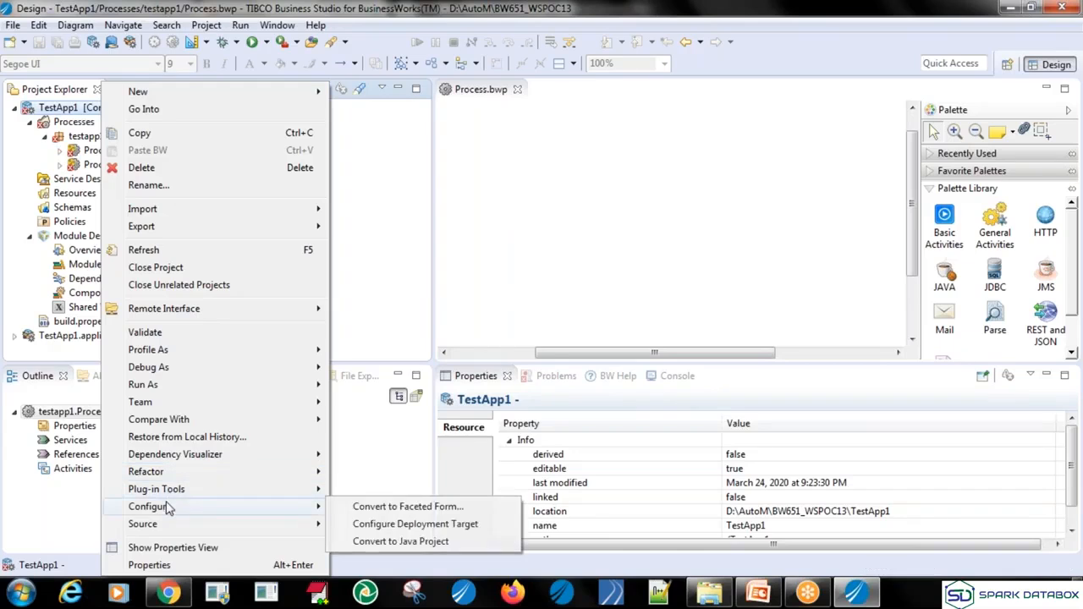
left_click(379, 524)
left_click(550, 187)
left_click(664, 187)
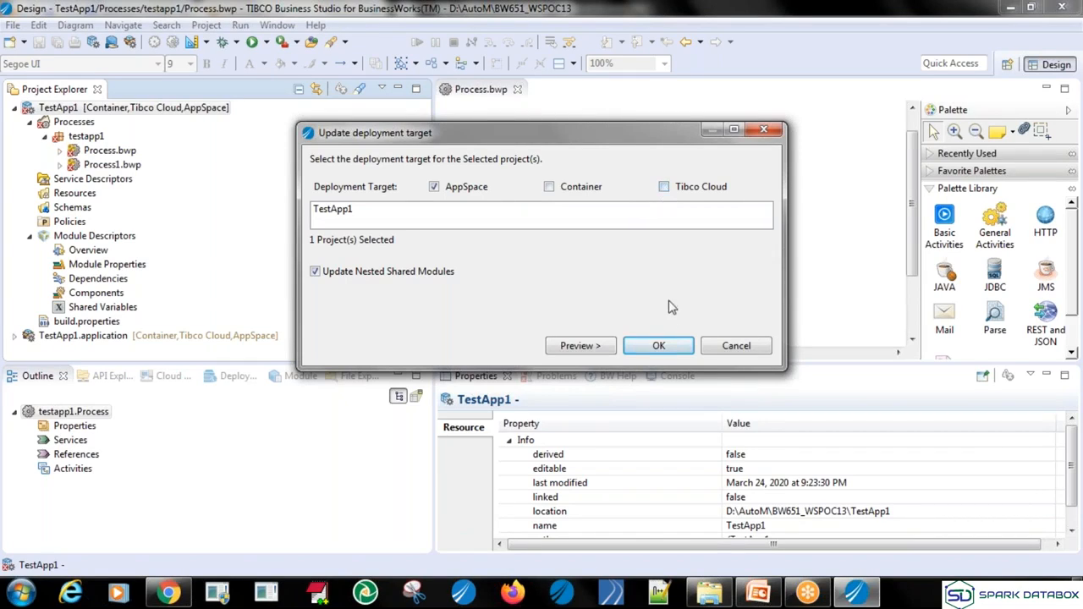
left_click(662, 345)
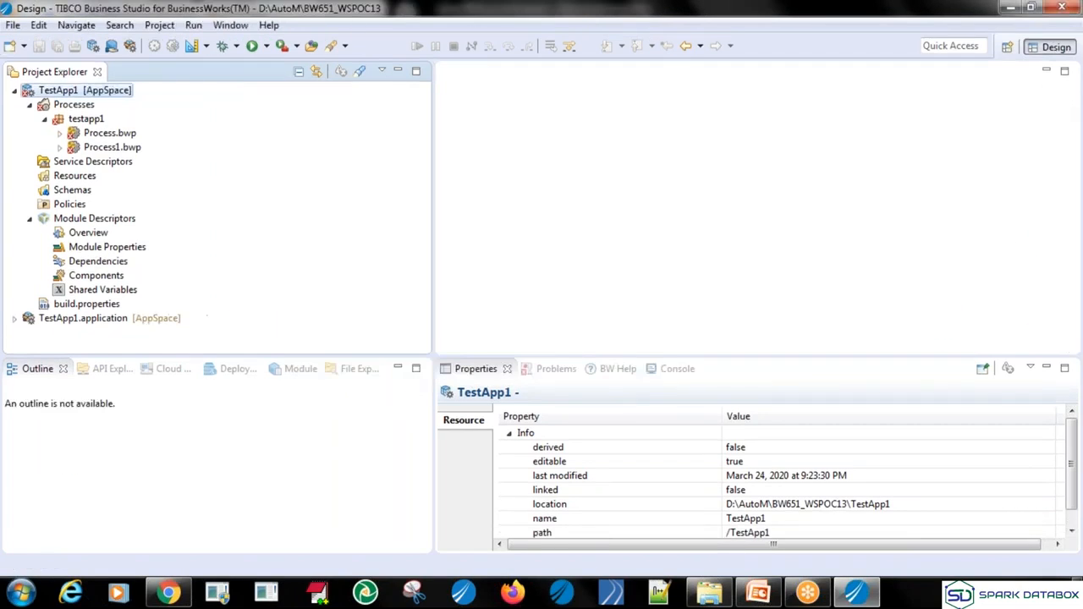
Step: Open Process.bwp and widen the activity palette to examine the palettes offered for AppSpace
left_click(109, 133)
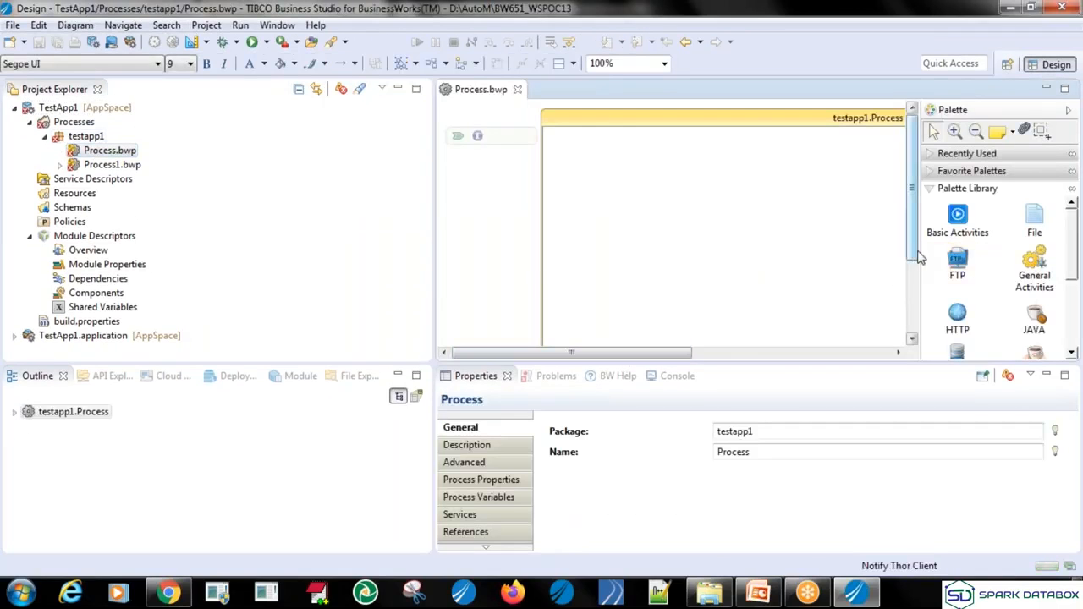
left_click_drag(921, 250, 767, 251)
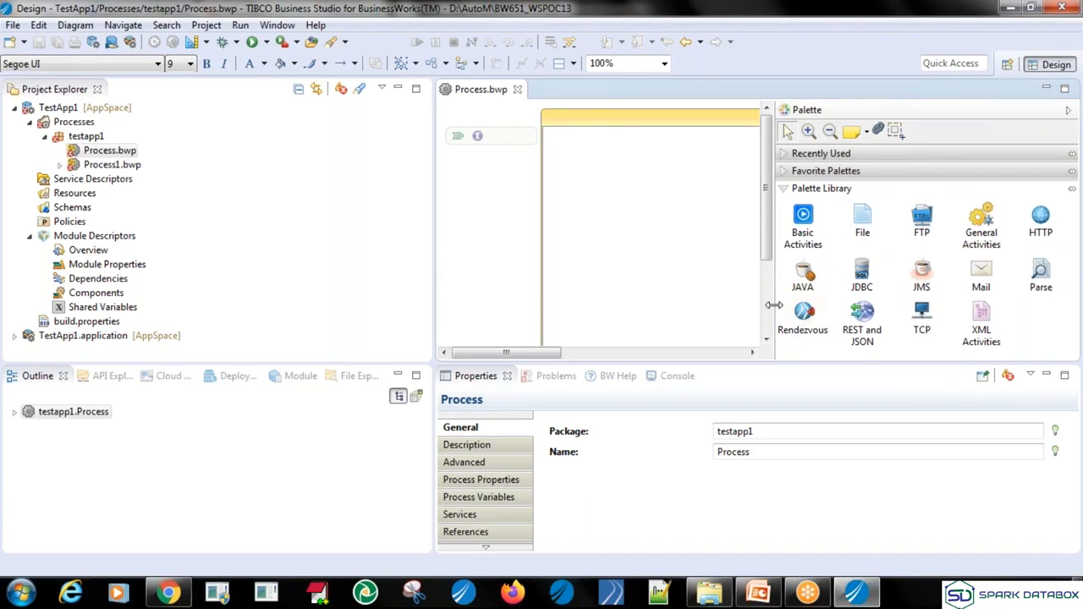
left_click_drag(778, 312, 811, 312)
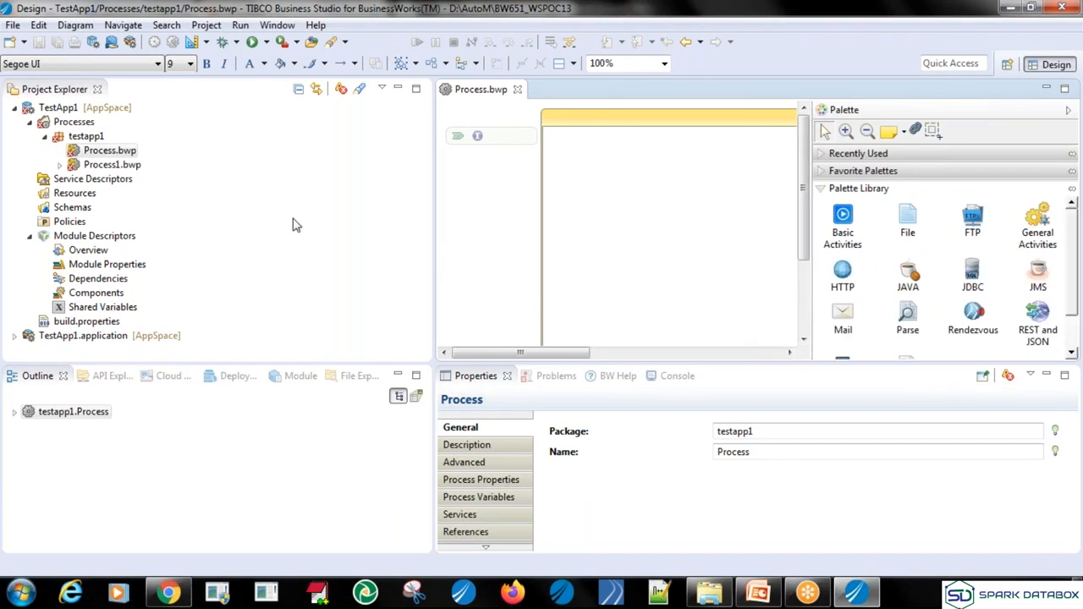
Step: Switch the TestApp1 project's deployment target from AppSpace to Container only
right_click(85, 108)
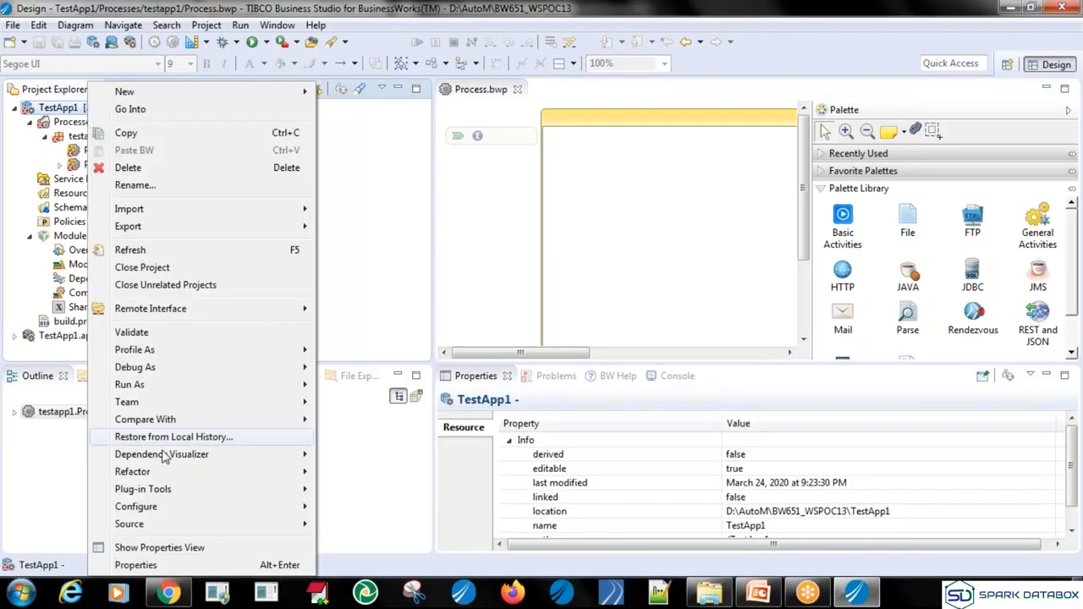
mouse_move(158, 506)
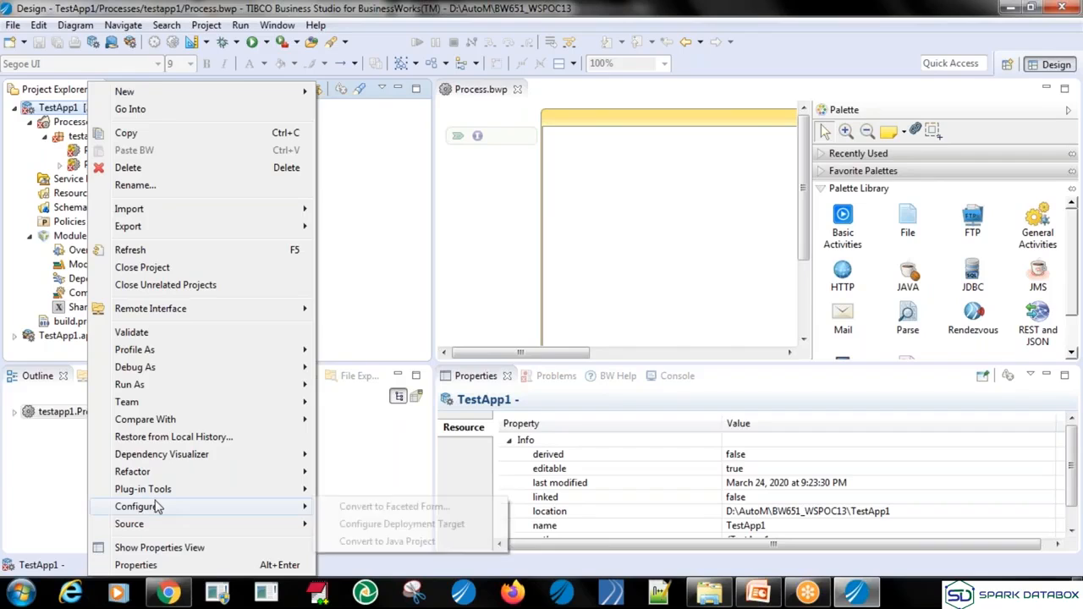
left_click(393, 524)
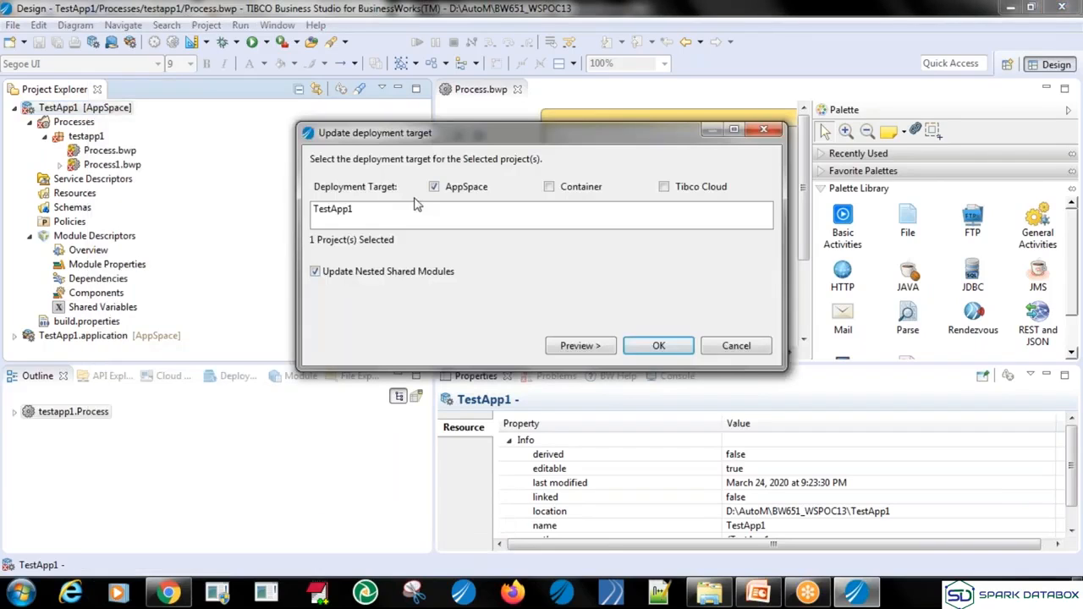
left_click(434, 188)
left_click(549, 187)
left_click(683, 350)
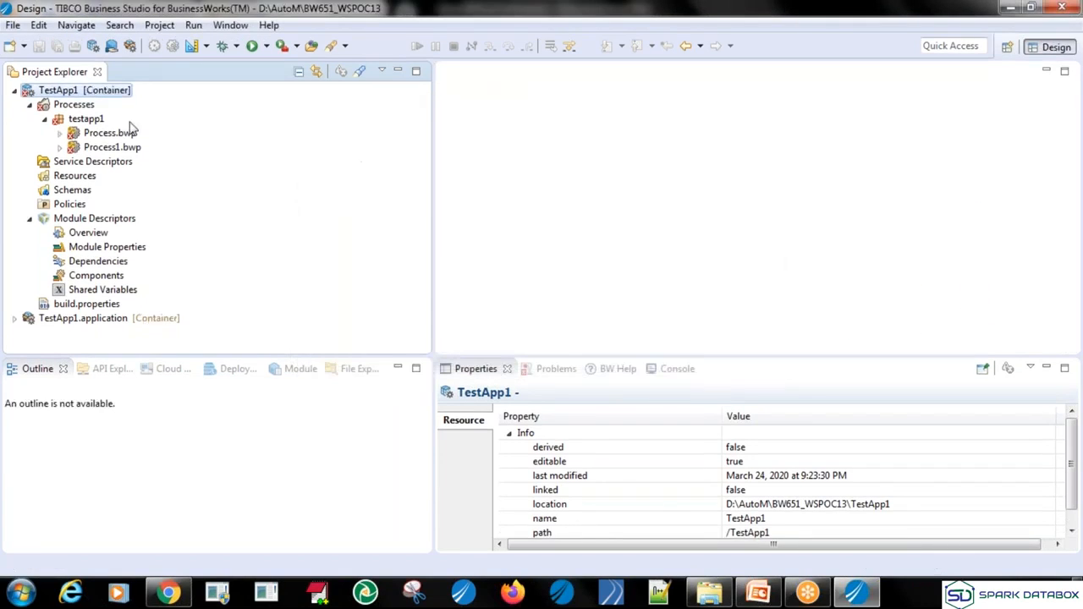
Step: Open Process.bwp to examine the palettes offered for Container, then close it and open Process1.bwp
left_click(95, 134)
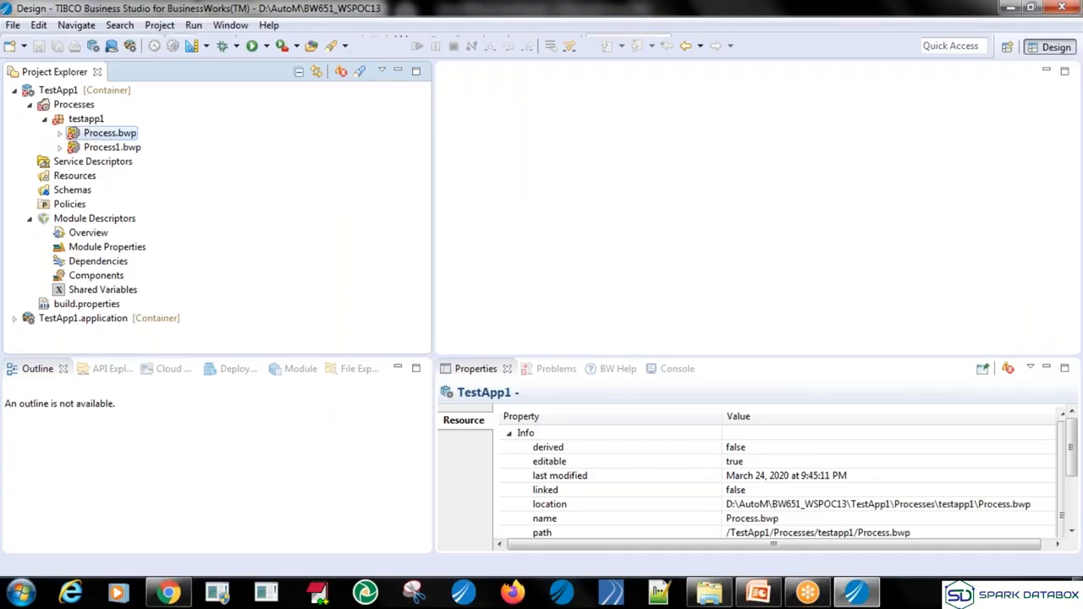
double_click(106, 133)
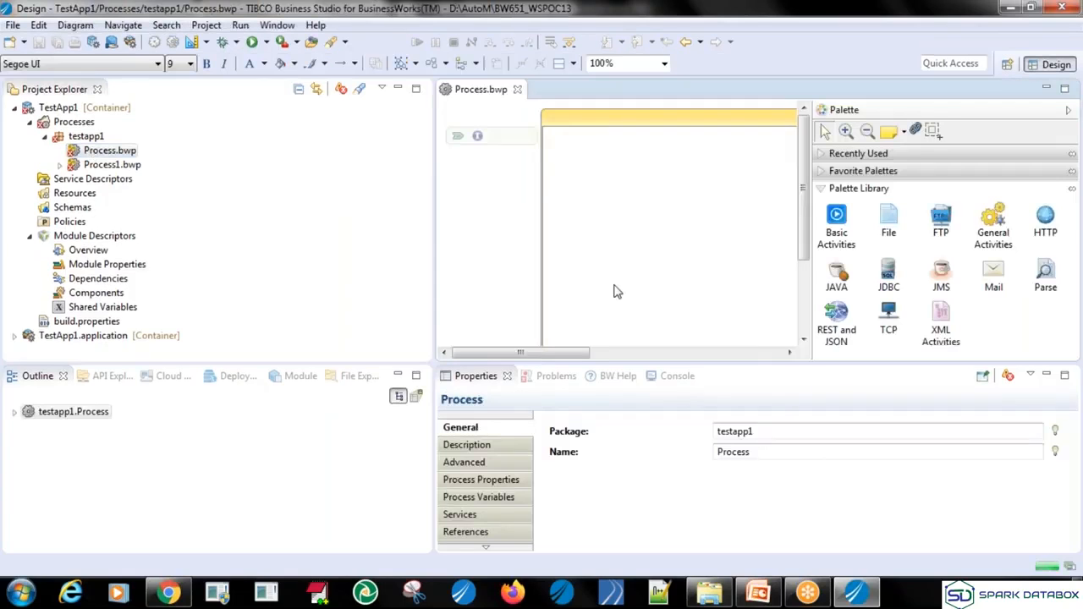
left_click(518, 90)
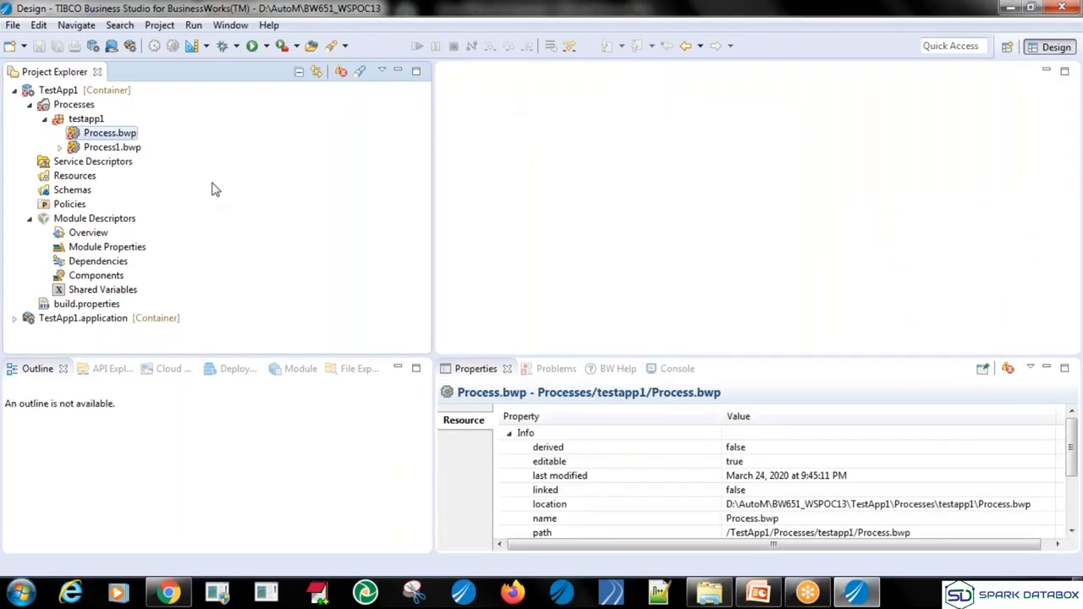
left_click(118, 147)
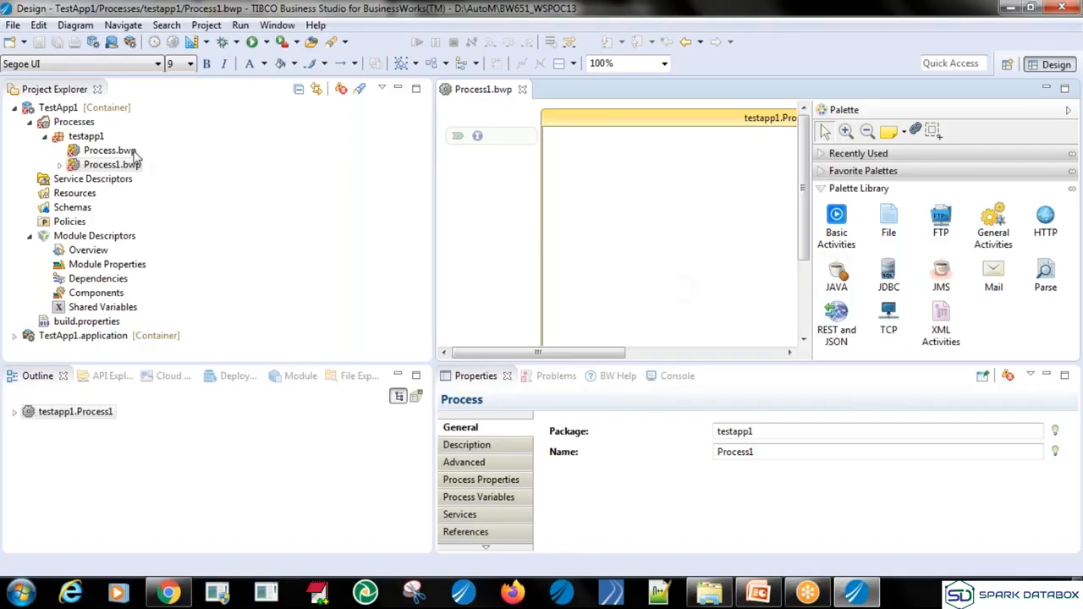
Step: Change the TestApp1 project's deployment target to Tibco Cloud only and reopen Process1.bwp to check its palette
left_click(80, 108)
right_click(81, 108)
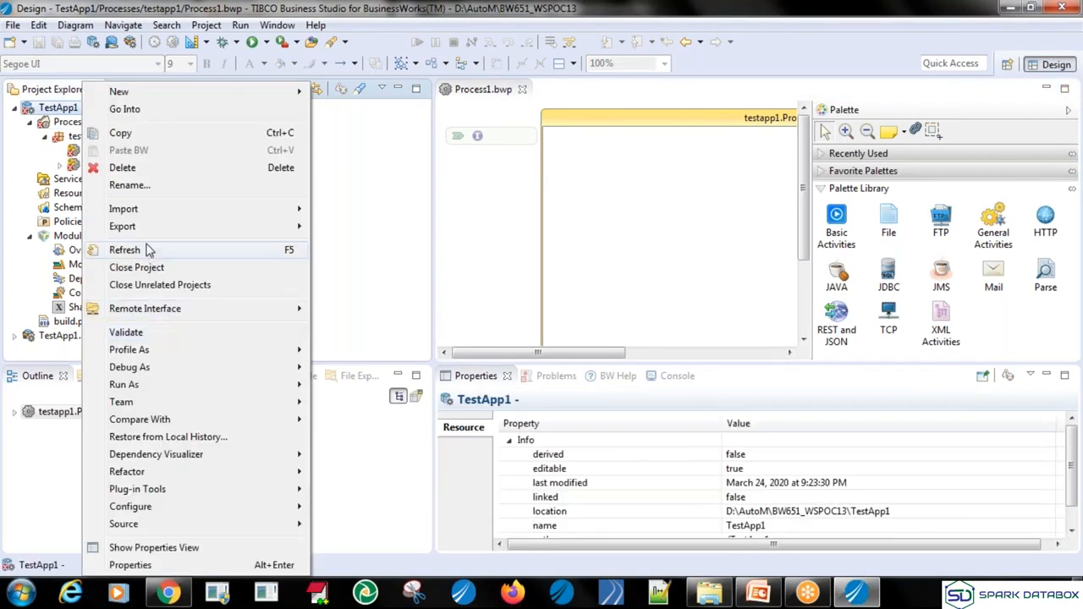
mouse_move(237, 513)
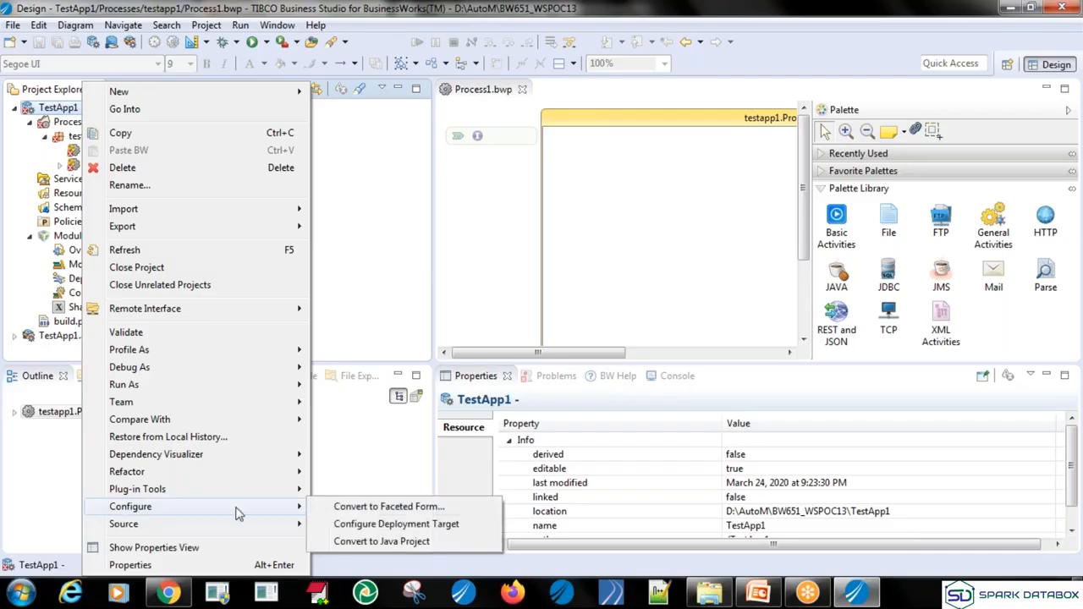
left_click(375, 524)
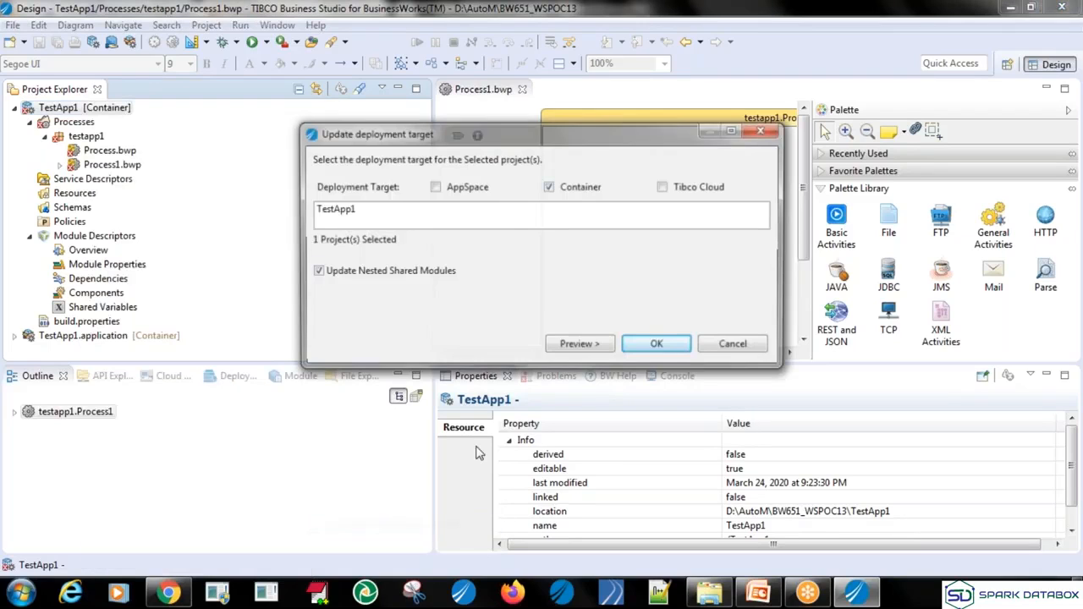
left_click(664, 187)
left_click(639, 349)
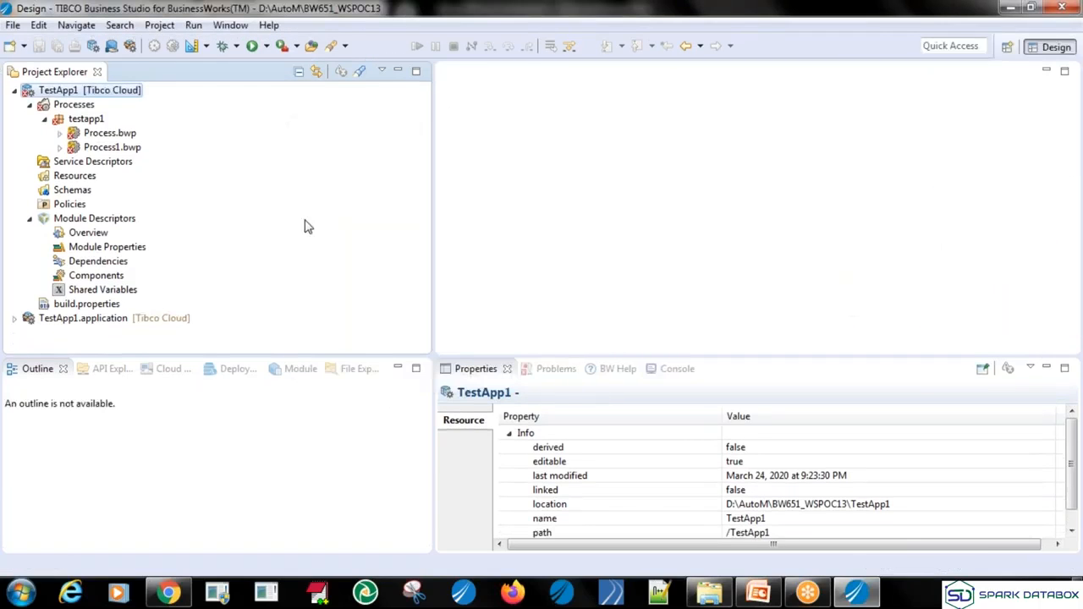
left_click(129, 148)
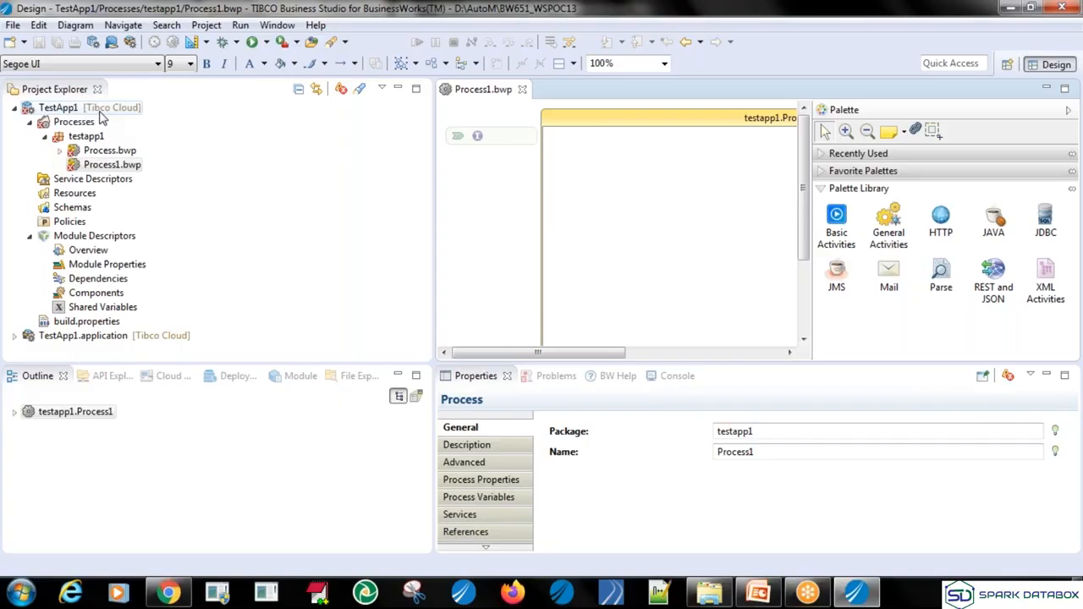
Step: Add AppSpace and Container to TestApp1's deployment target alongside Tibco Cloud, and reopen Process1.bwp
left_click(99, 113)
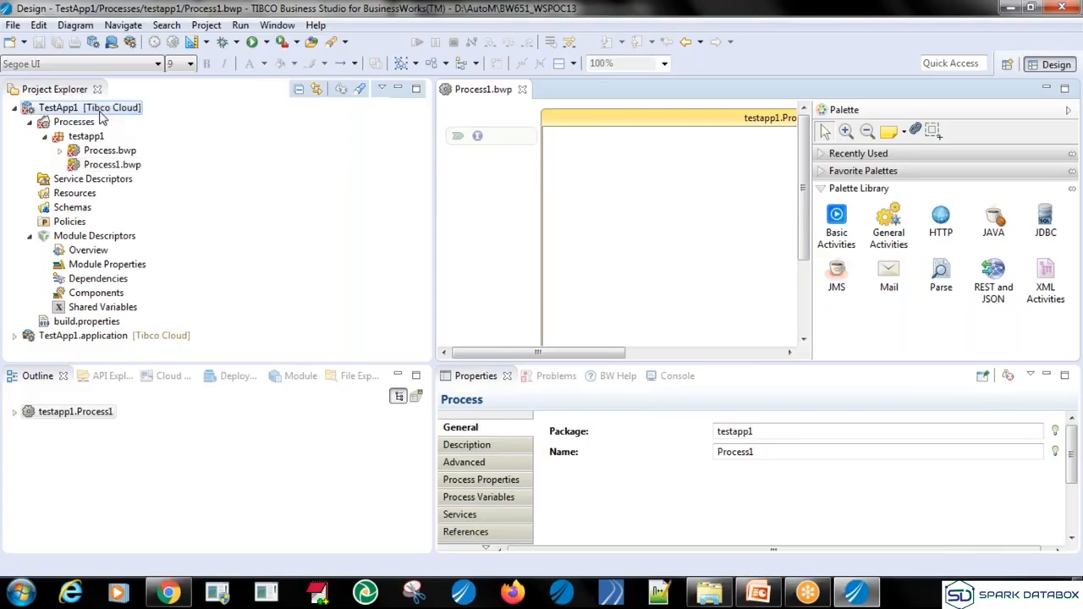
right_click(101, 121)
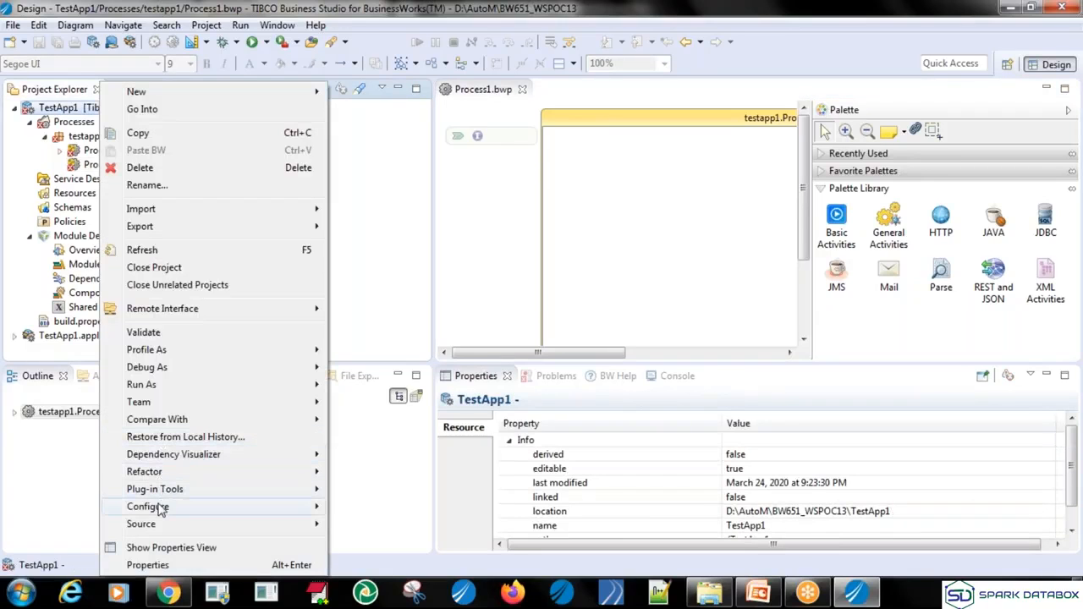
mouse_move(159, 509)
left_click(385, 523)
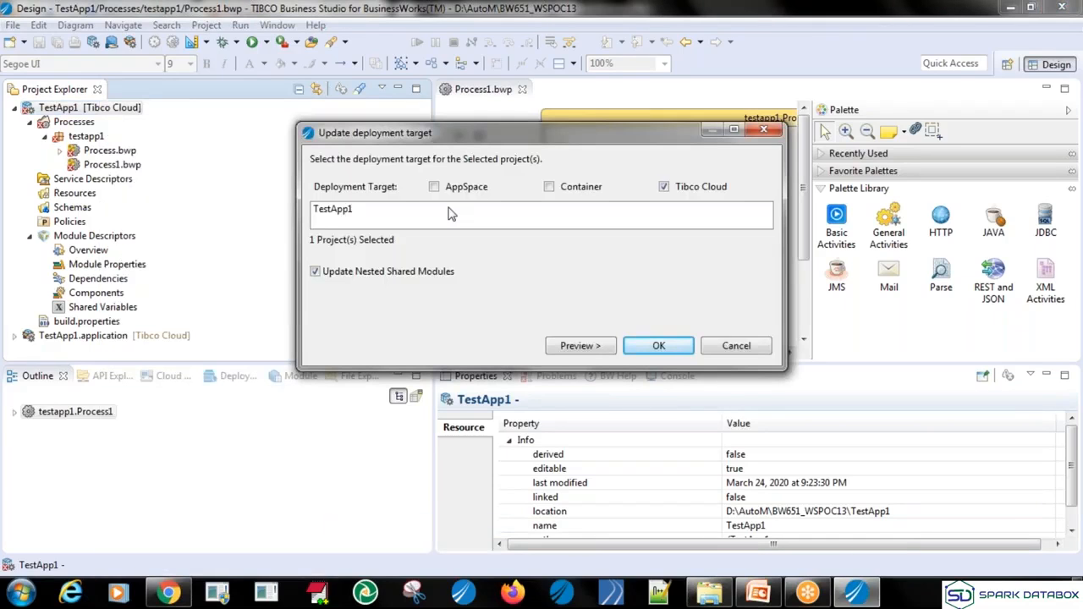
left_click(434, 187)
left_click(552, 189)
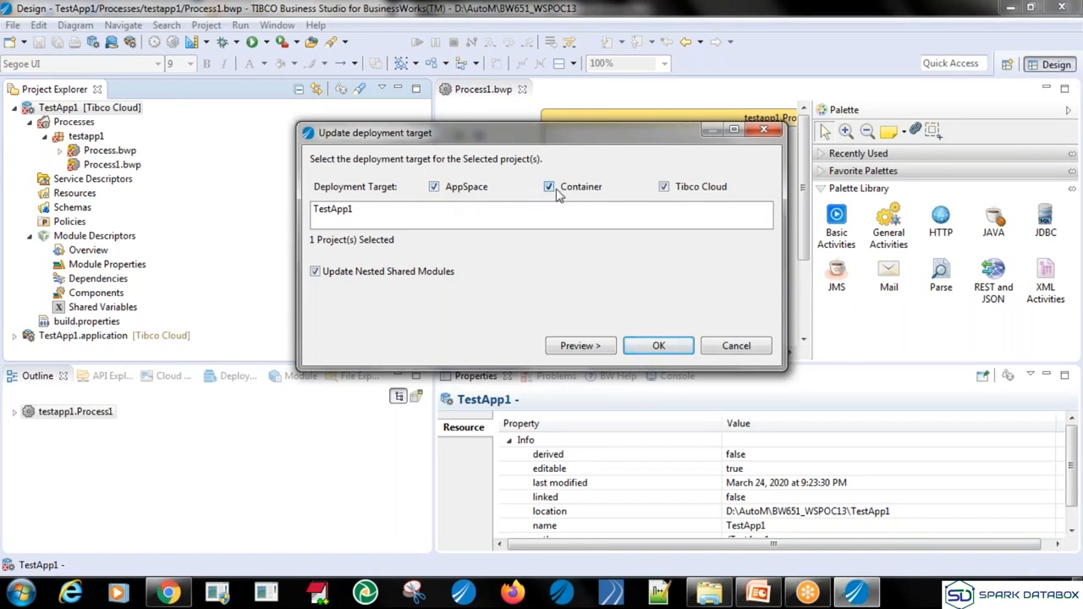
left_click(658, 346)
double_click(112, 148)
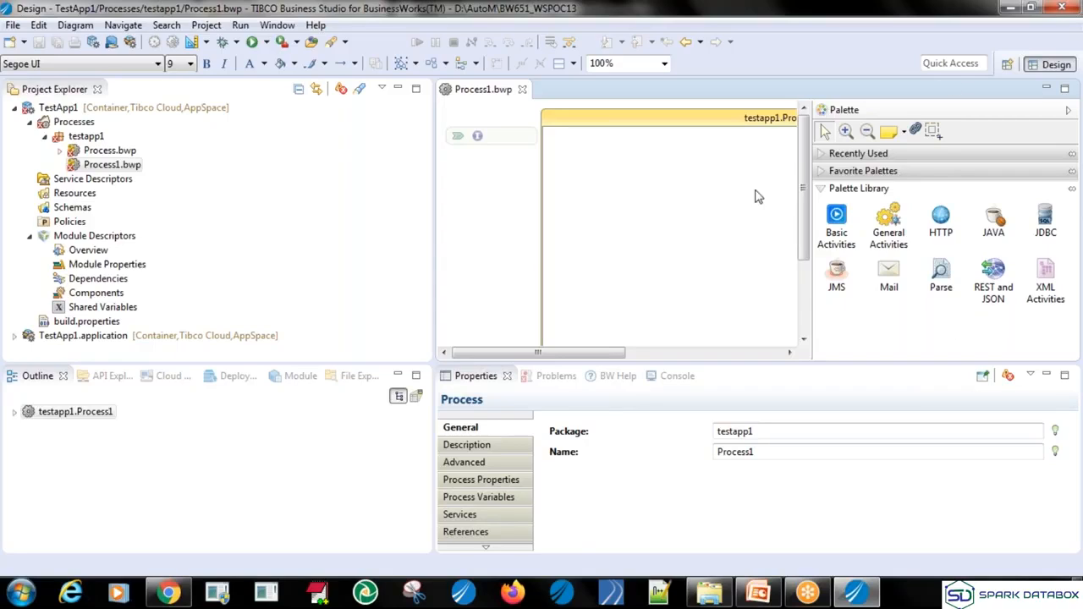
Step: Remove Tibco Cloud from TestApp1's deployment target, keeping AppSpace and Container, and open Process.bwp
right_click(106, 110)
mouse_move(254, 506)
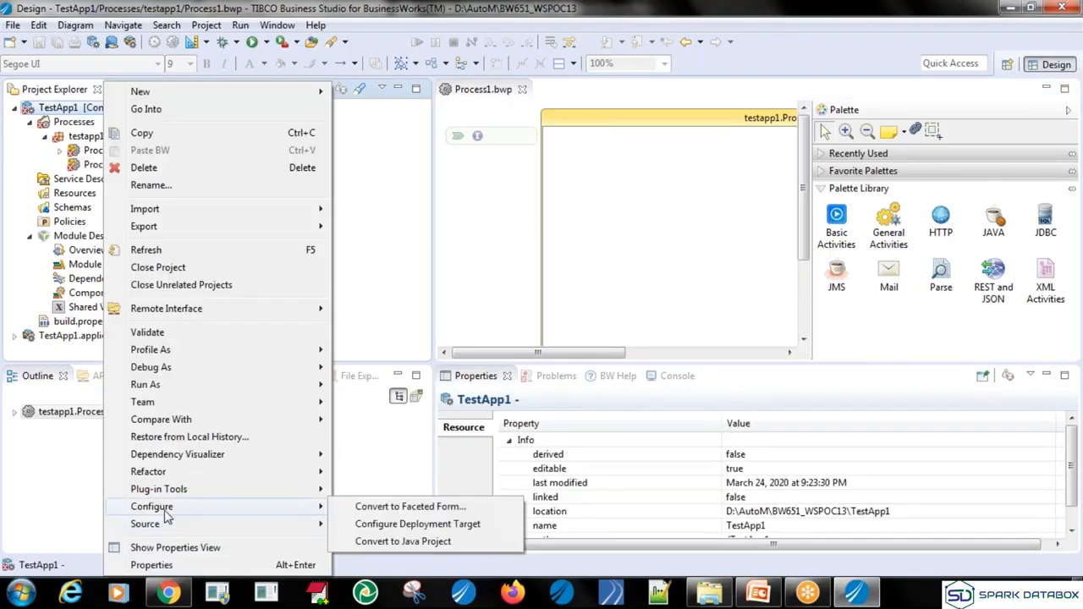
left_click(404, 526)
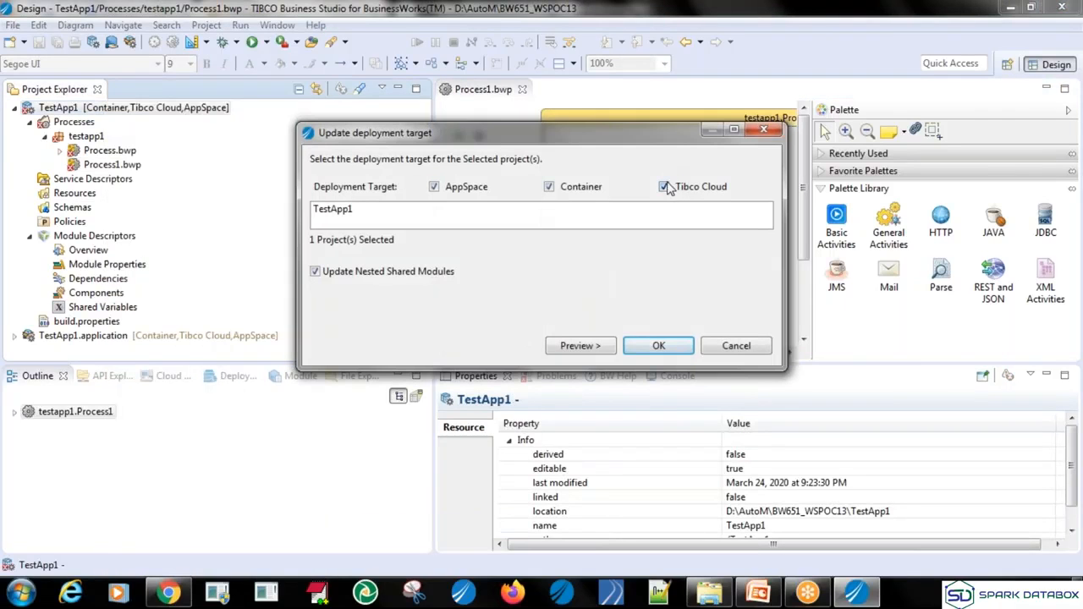
left_click(664, 187)
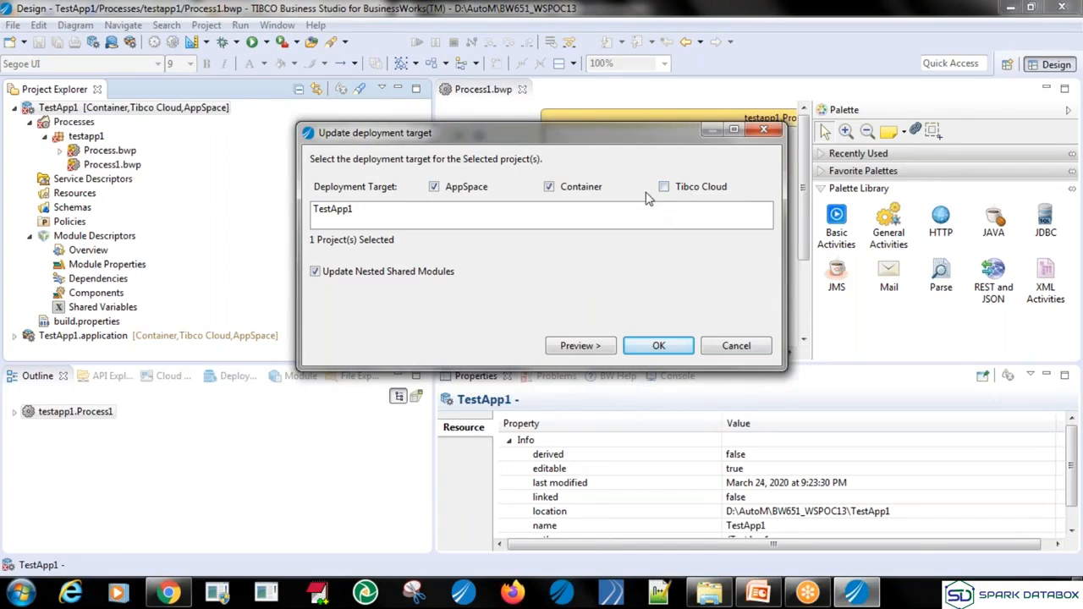
left_click(659, 346)
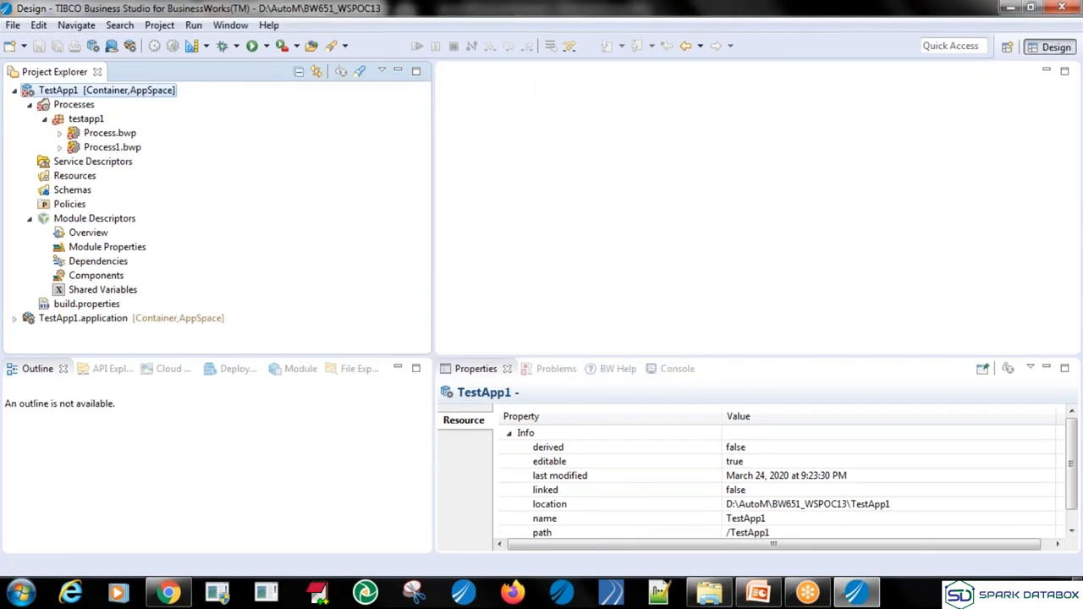
double_click(107, 134)
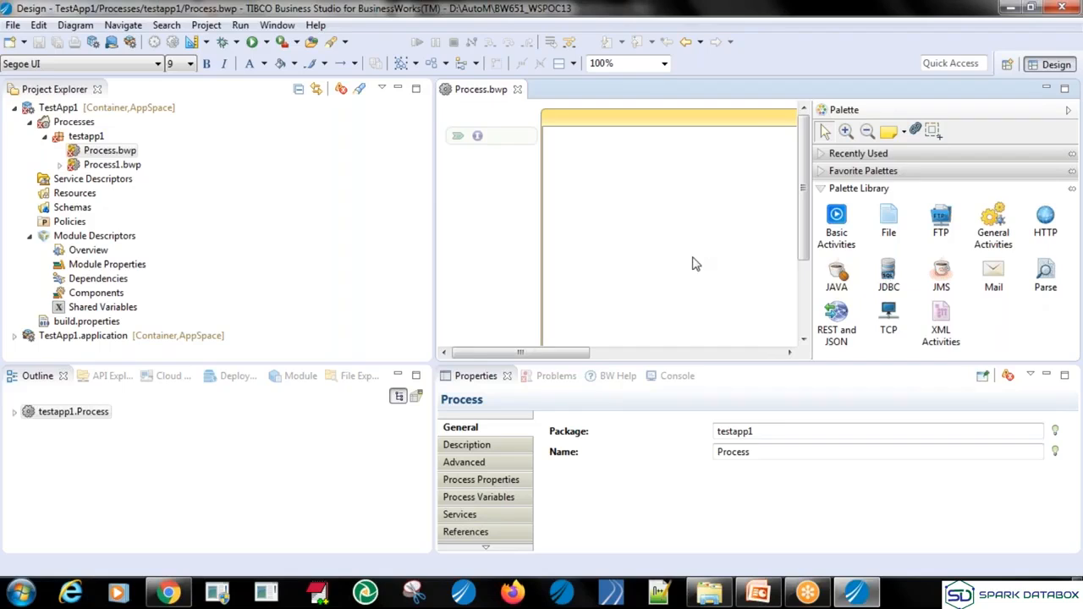
scroll(691, 264, "right", 3)
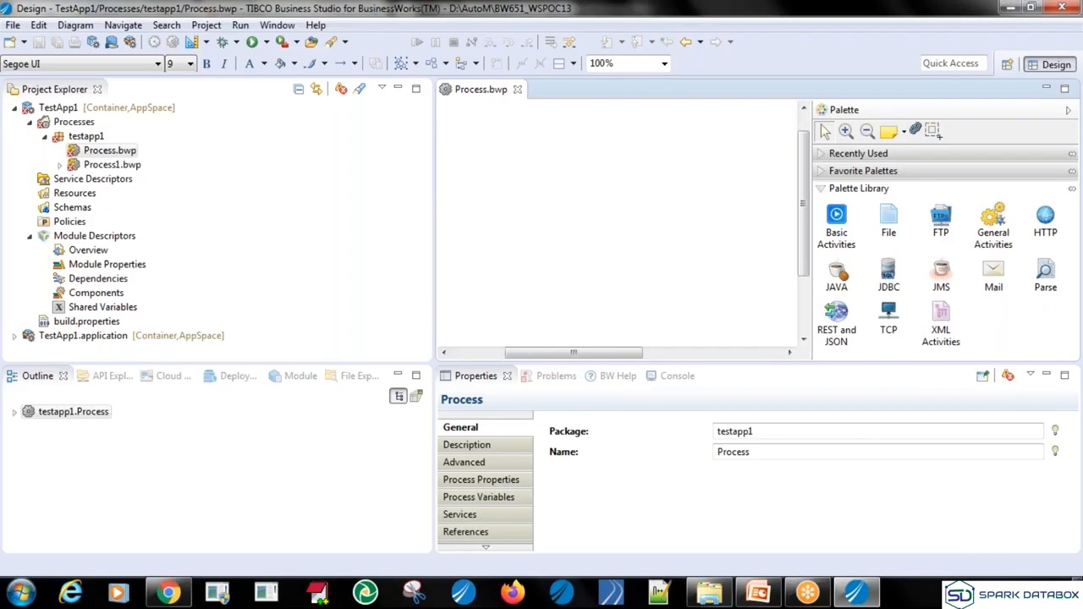
left_click(802, 597)
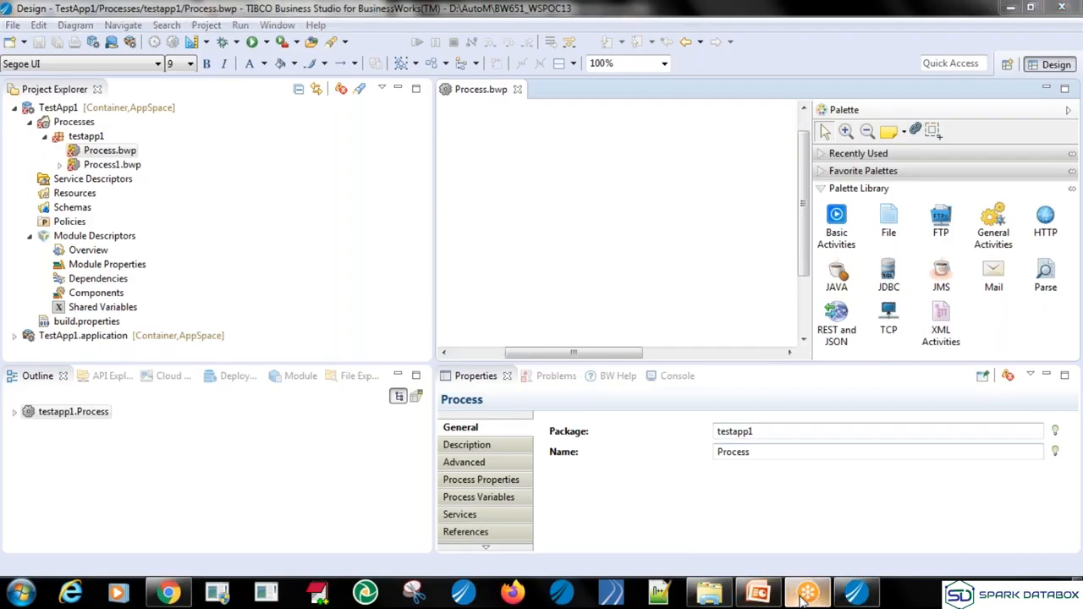
Step: Switch to the PowerPoint deck and present the deployment-target implications slide, advancing to the "Know the Project Structure" slide
left_click(759, 593)
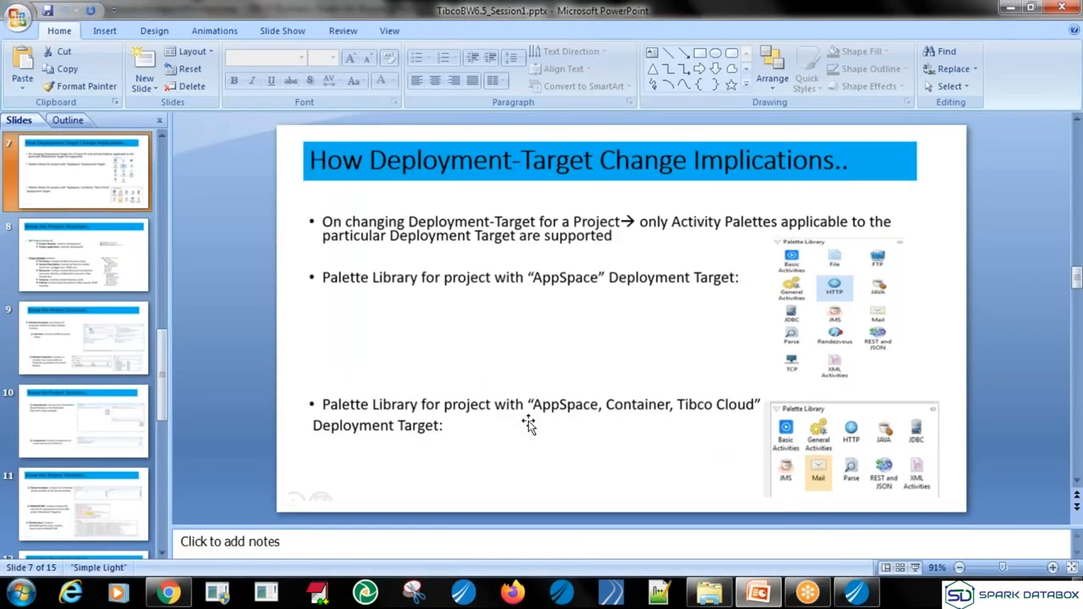
key("shift+F5")
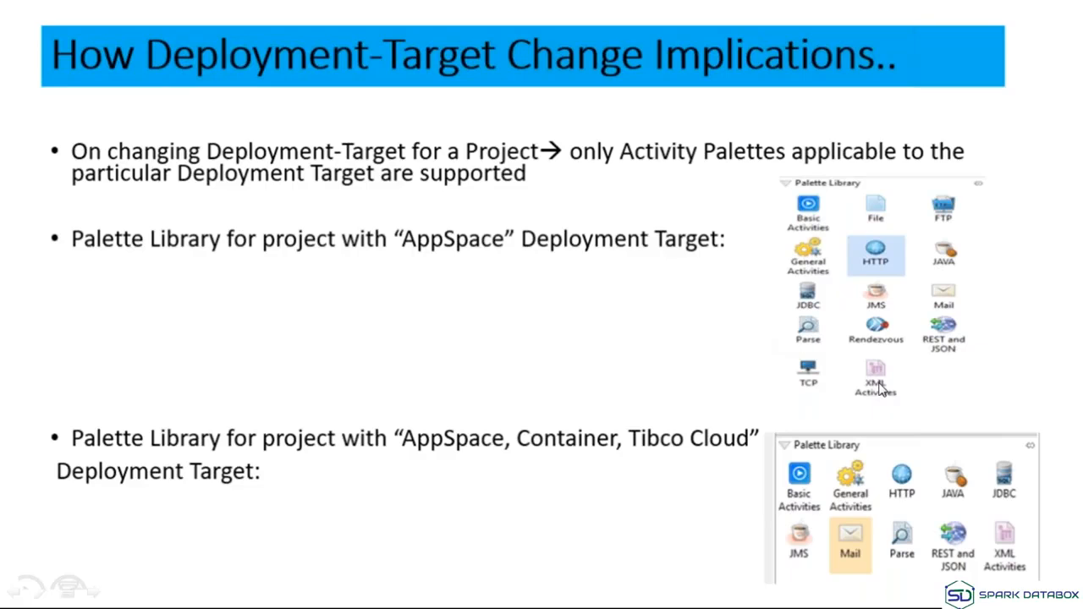
key("Right")
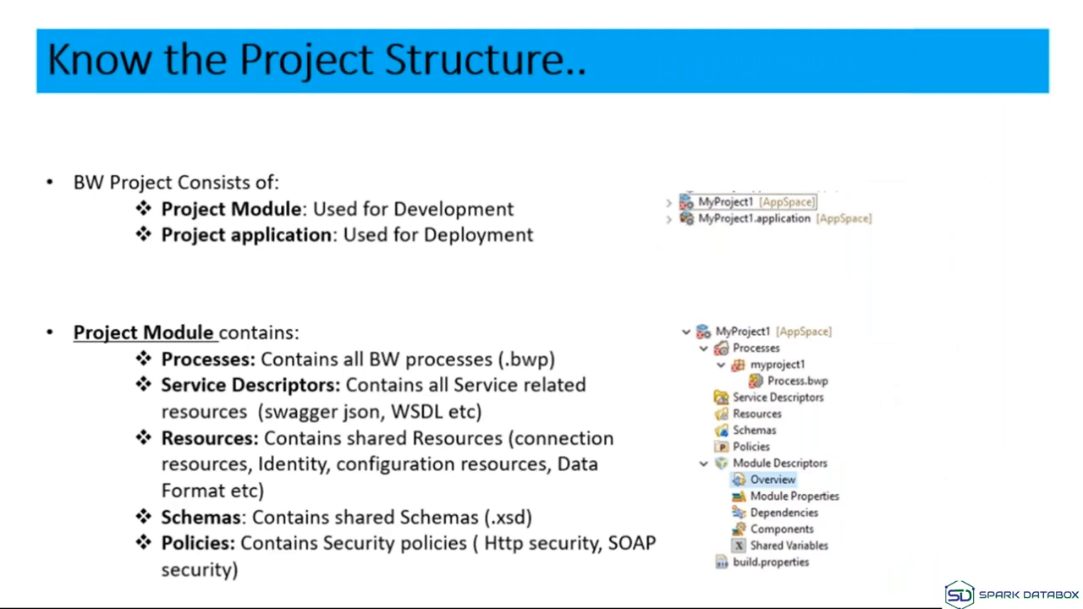
key("alt+Tab")
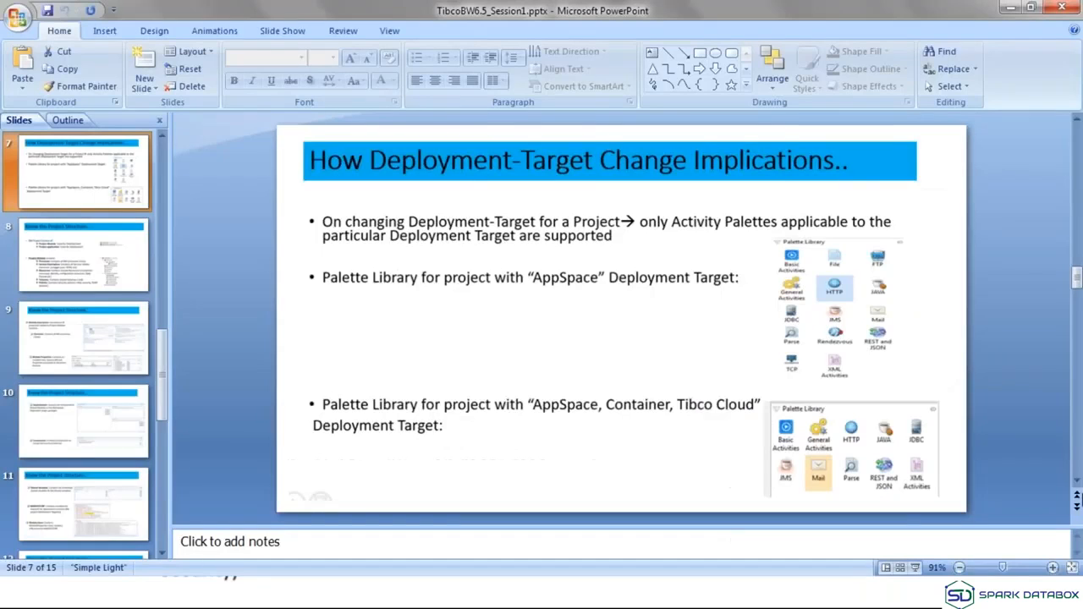
key("alt+Tab")
key("alt+Tab")
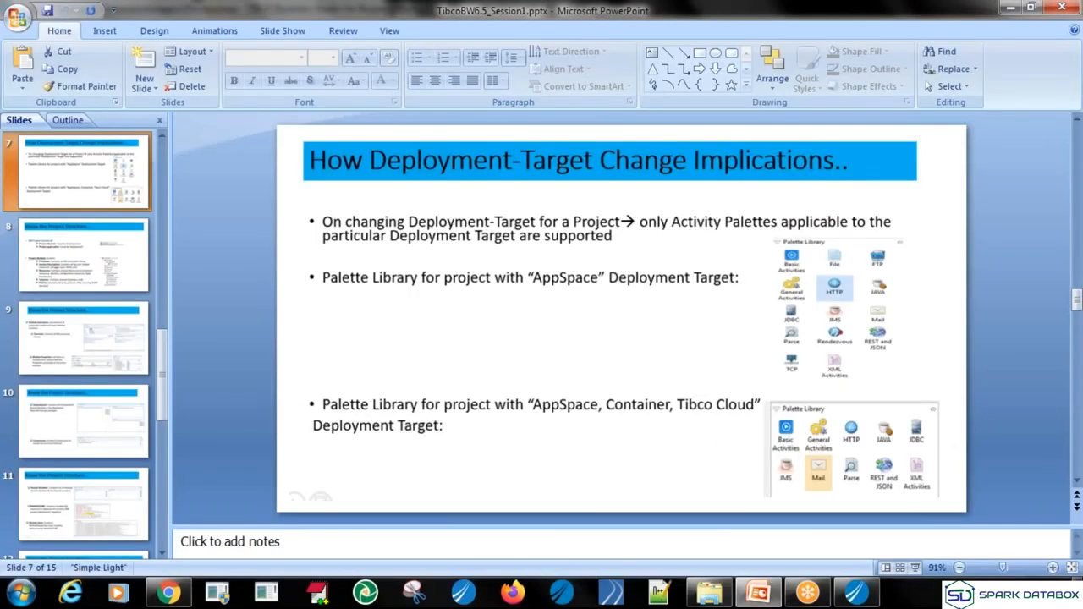
Step: Return to TIBCO Business Studio and examine TestApp1's folder structure and the item types that can be created under Processes
left_click(858, 596)
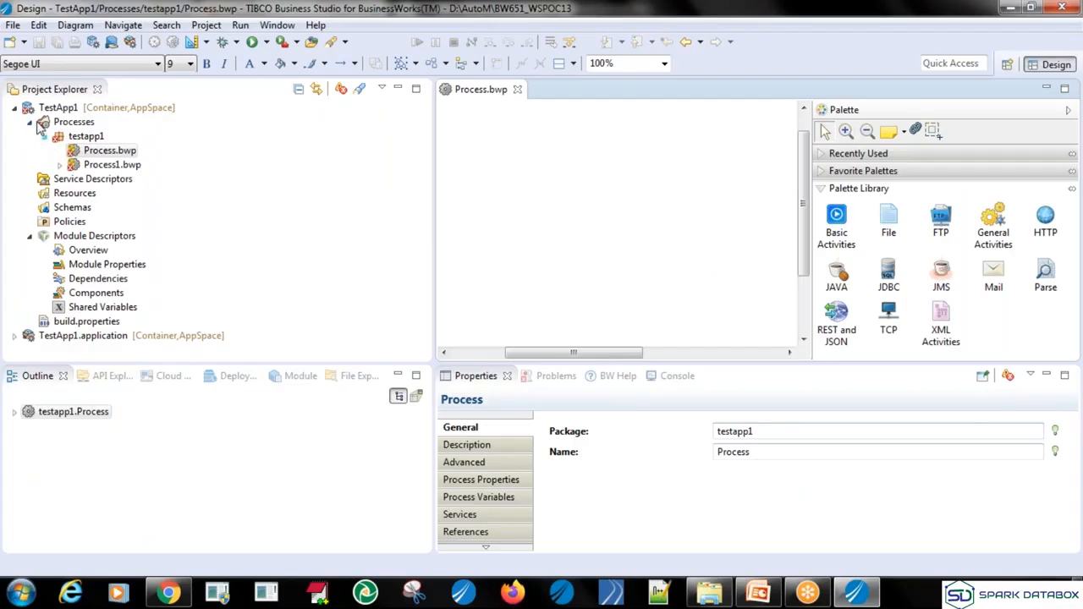
left_click(29, 121)
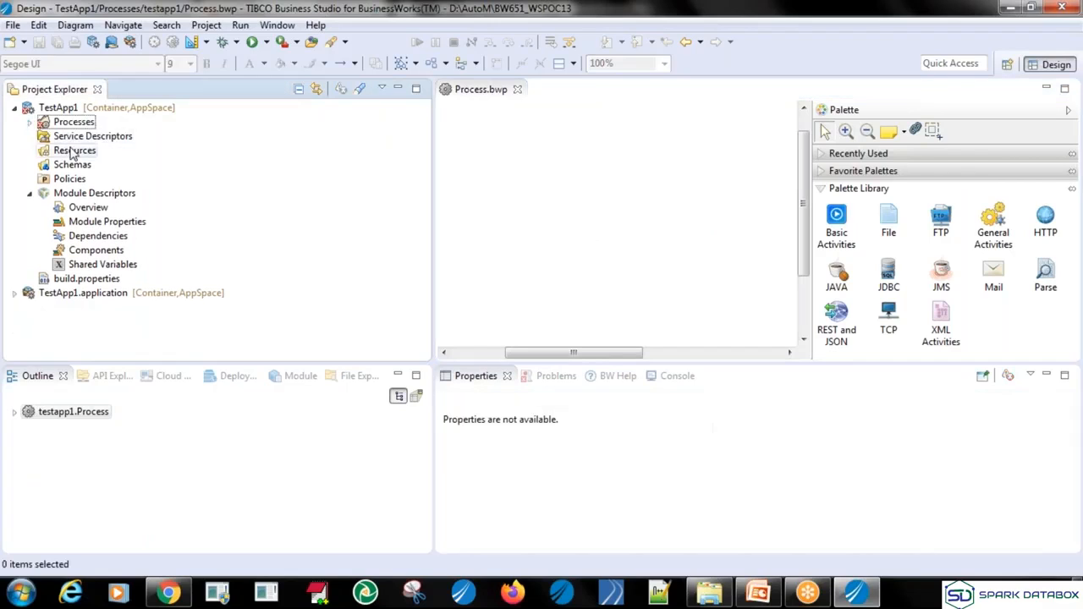
left_click(30, 194)
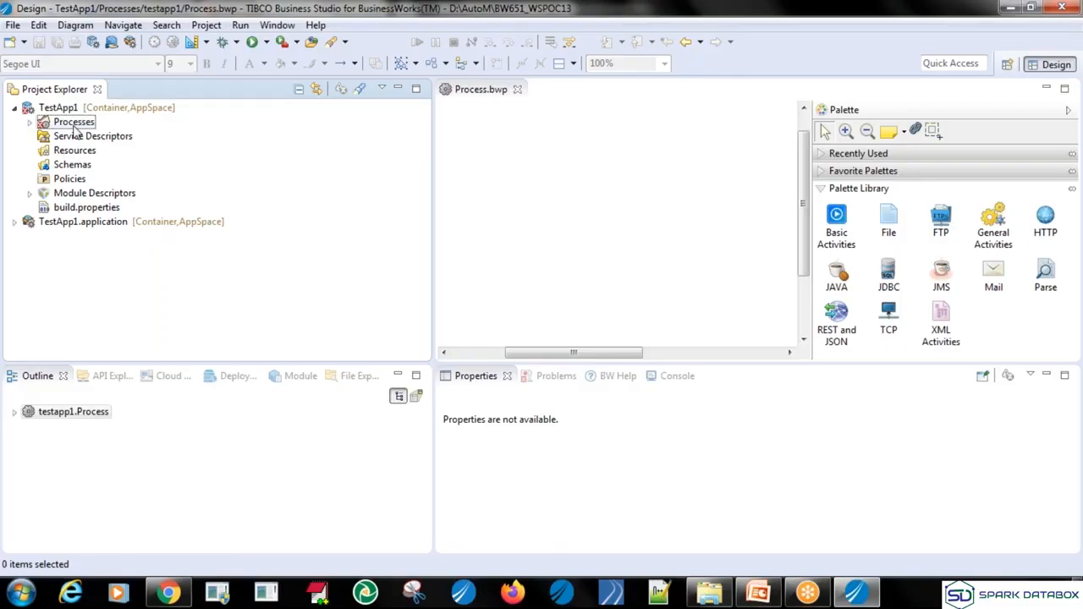
left_click(30, 123)
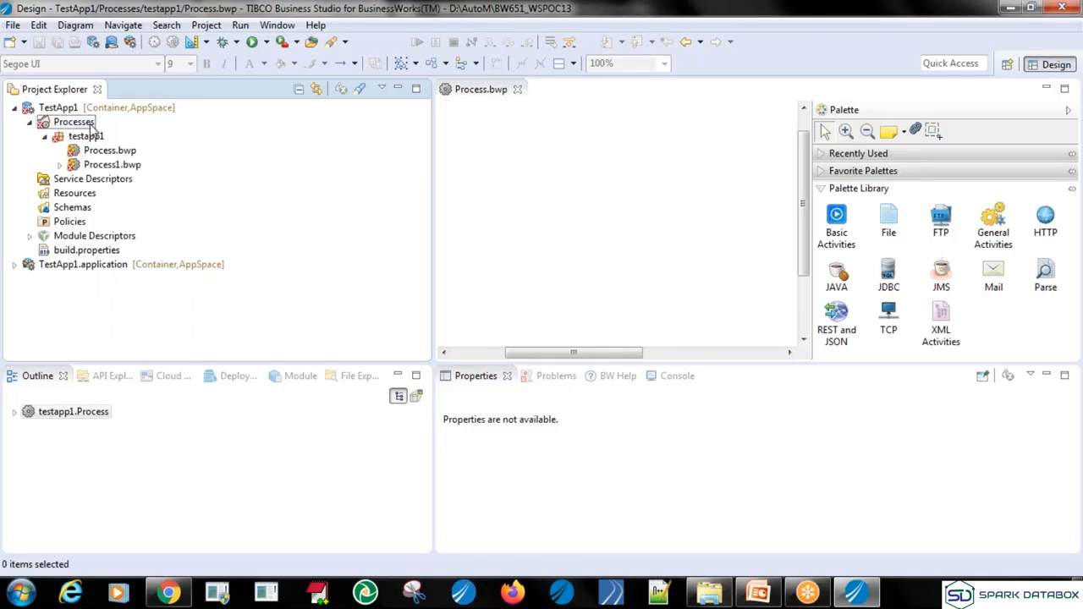
left_click(92, 127)
right_click(91, 127)
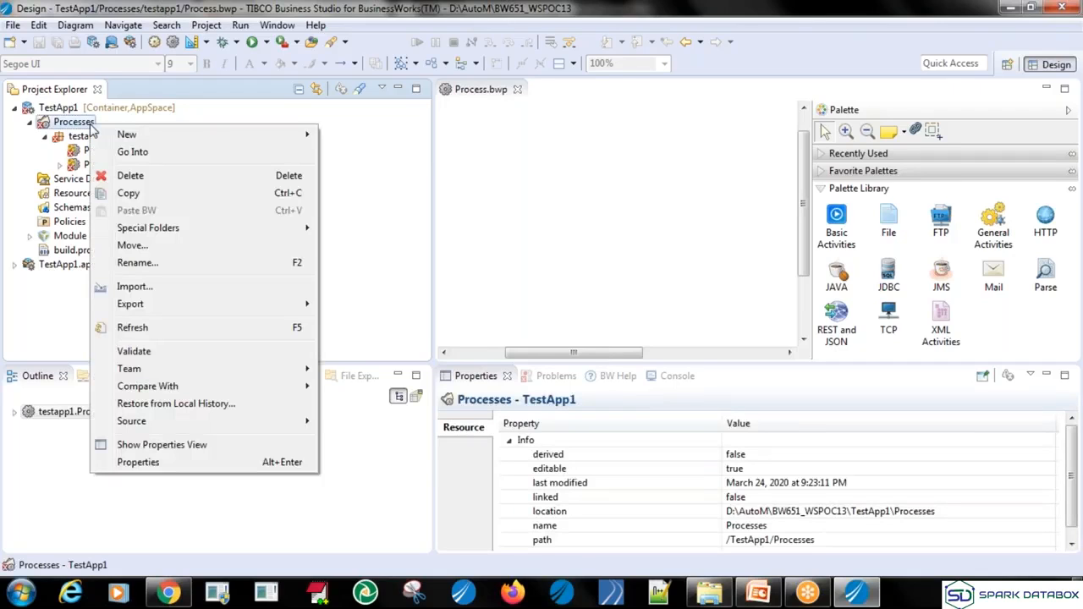
mouse_move(127, 138)
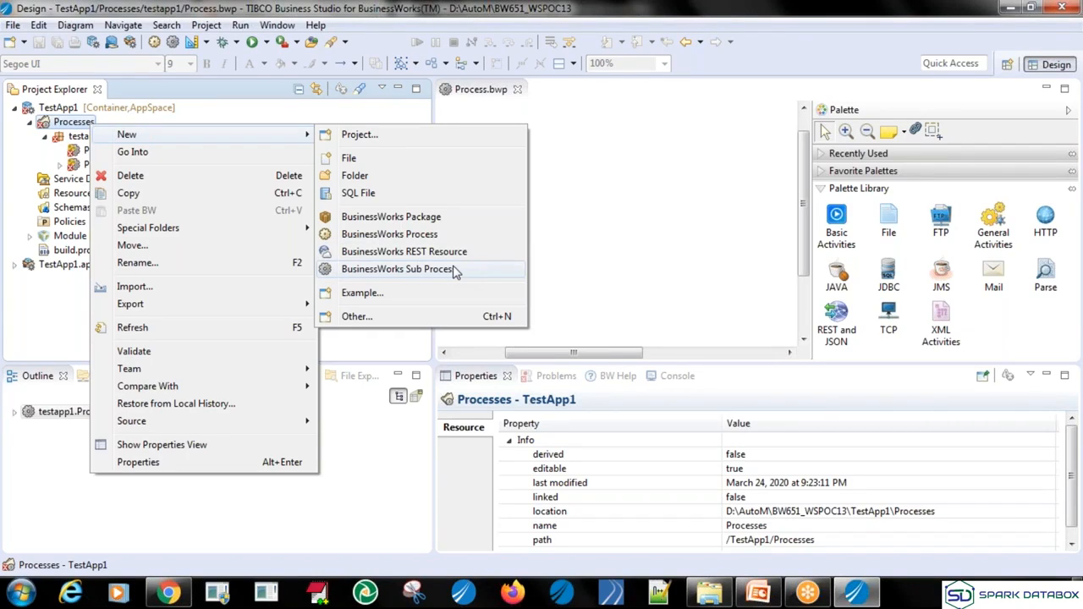
left_click(662, 208)
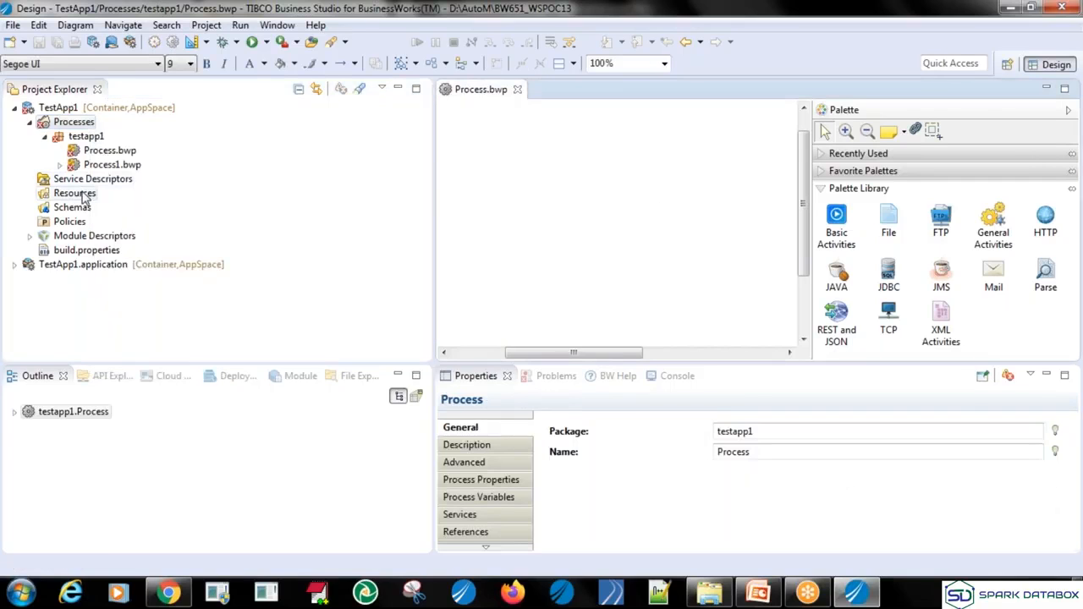
Step: Review the item types that can be created under TestApp1's Resources and Service Descriptors folders
right_click(82, 192)
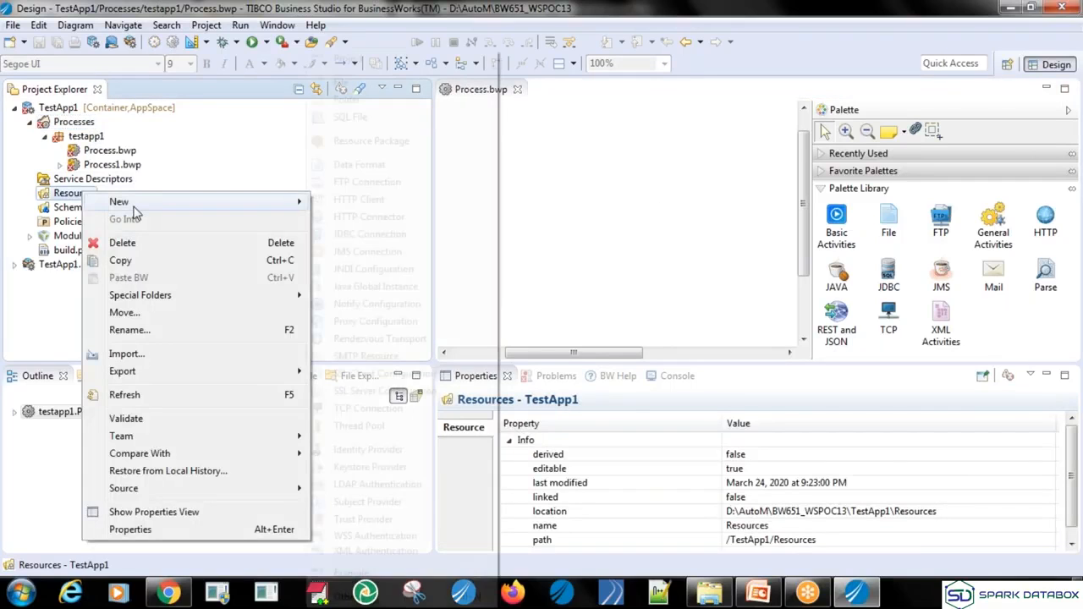
mouse_move(136, 207)
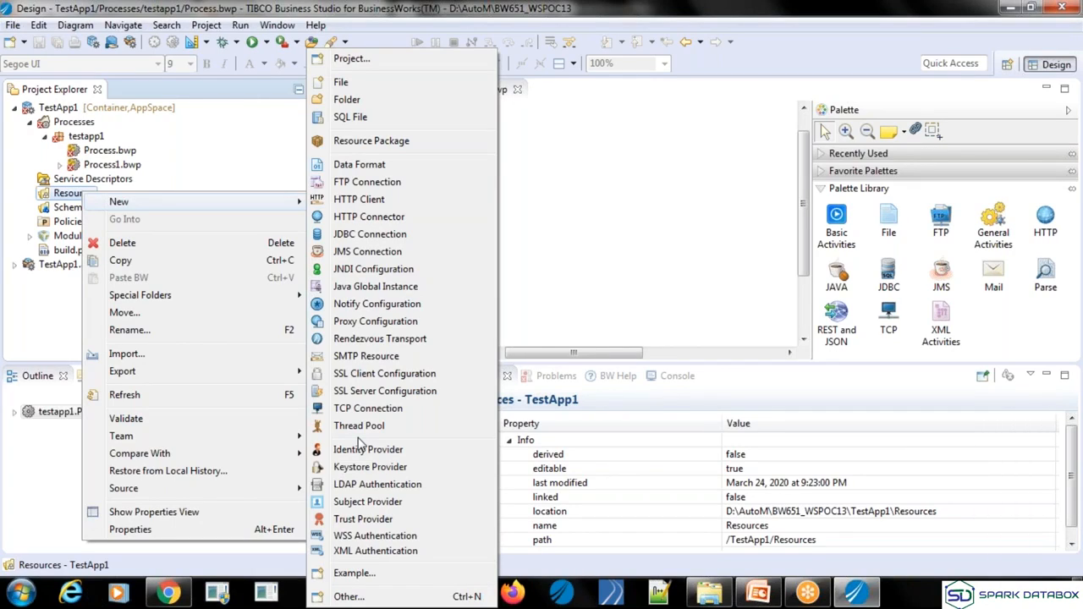
left_click(726, 179)
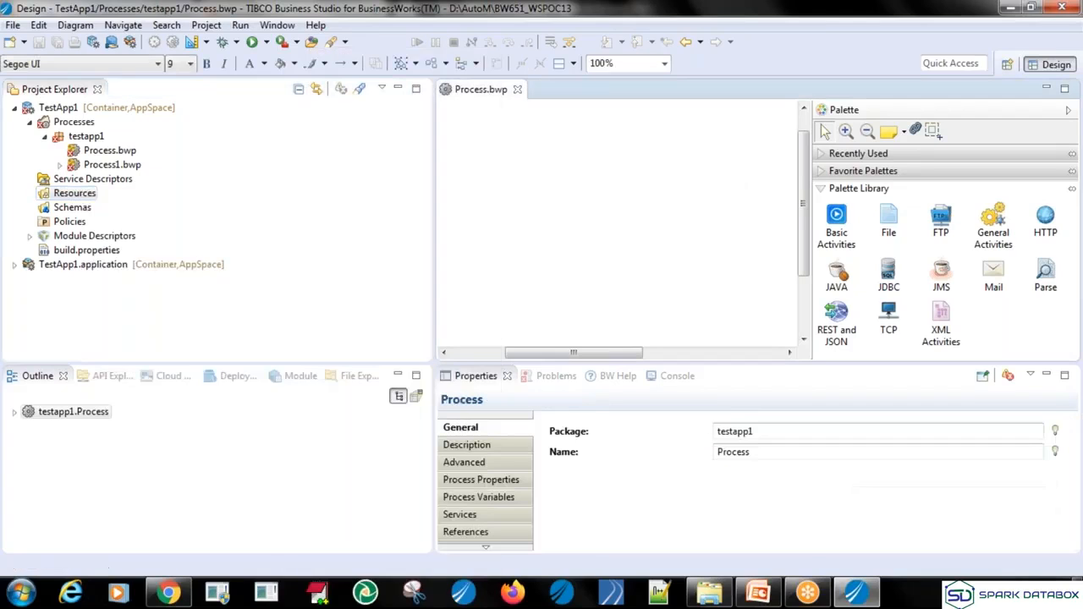
right_click(91, 182)
mouse_move(169, 188)
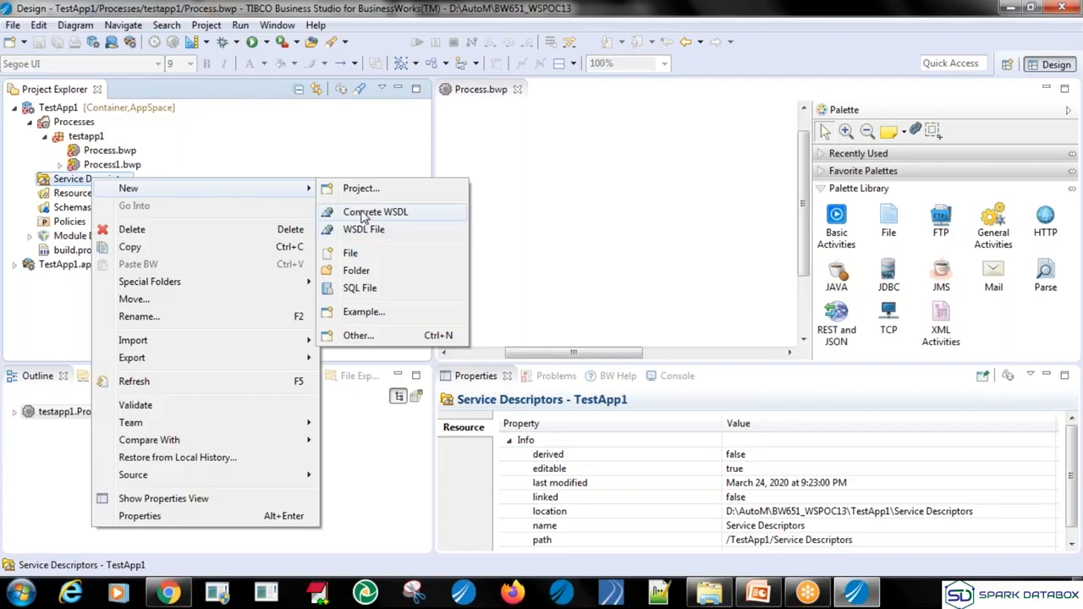
left_click(609, 208)
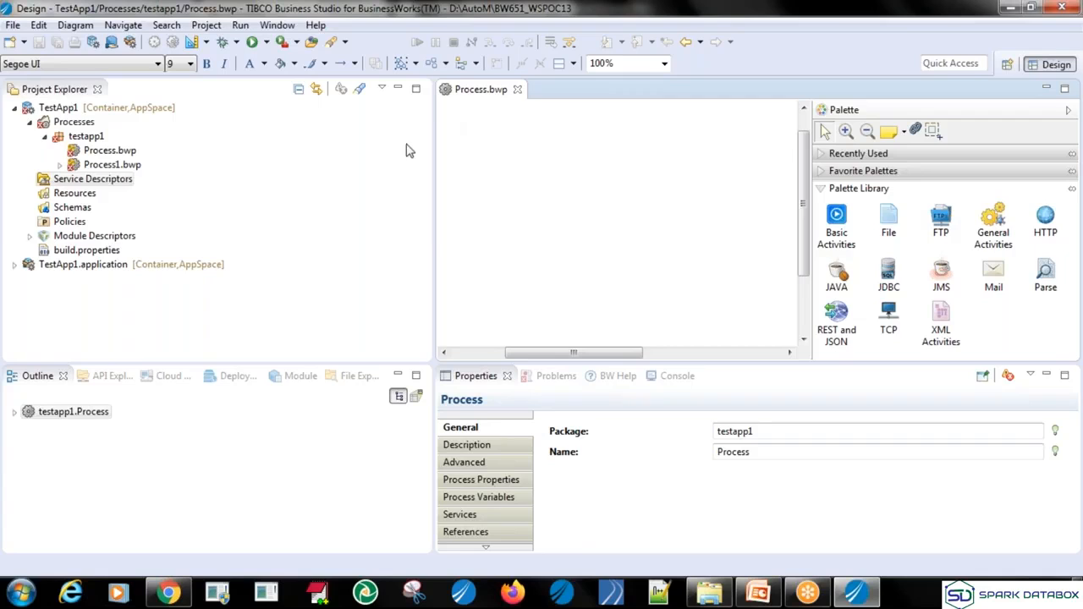
Step: Start a new BusinessWorks Application Module project named TestApp2
left_click(30, 123)
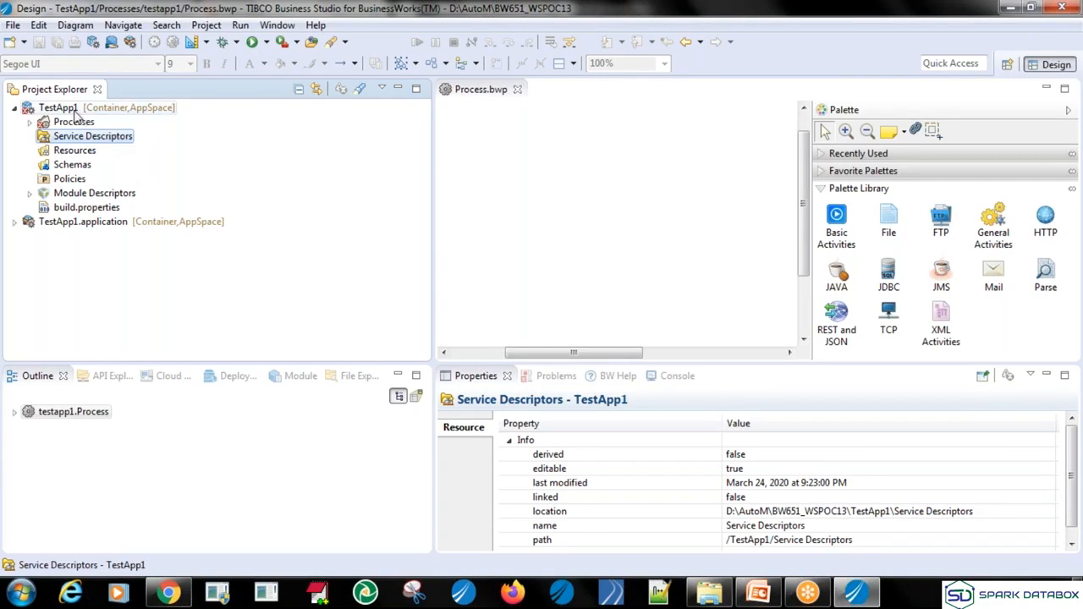
left_click(25, 42)
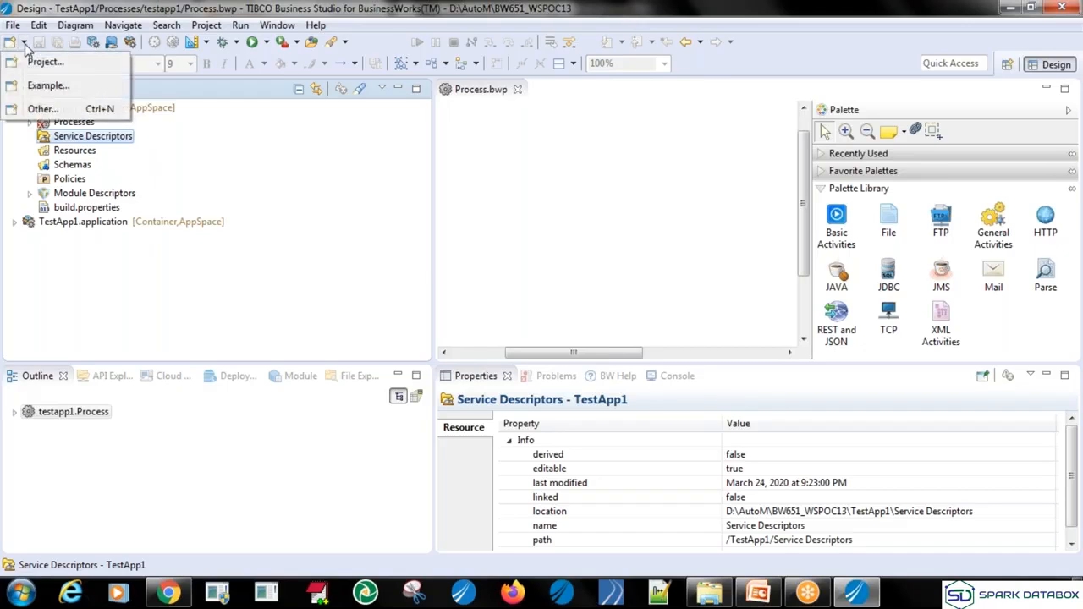
left_click(18, 63)
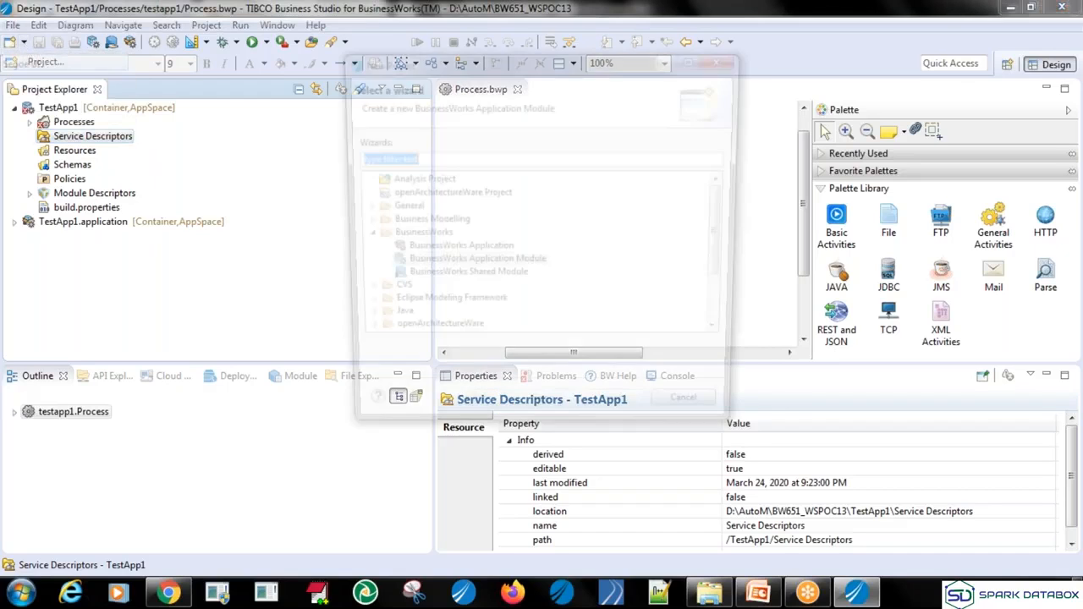
left_click(539, 427)
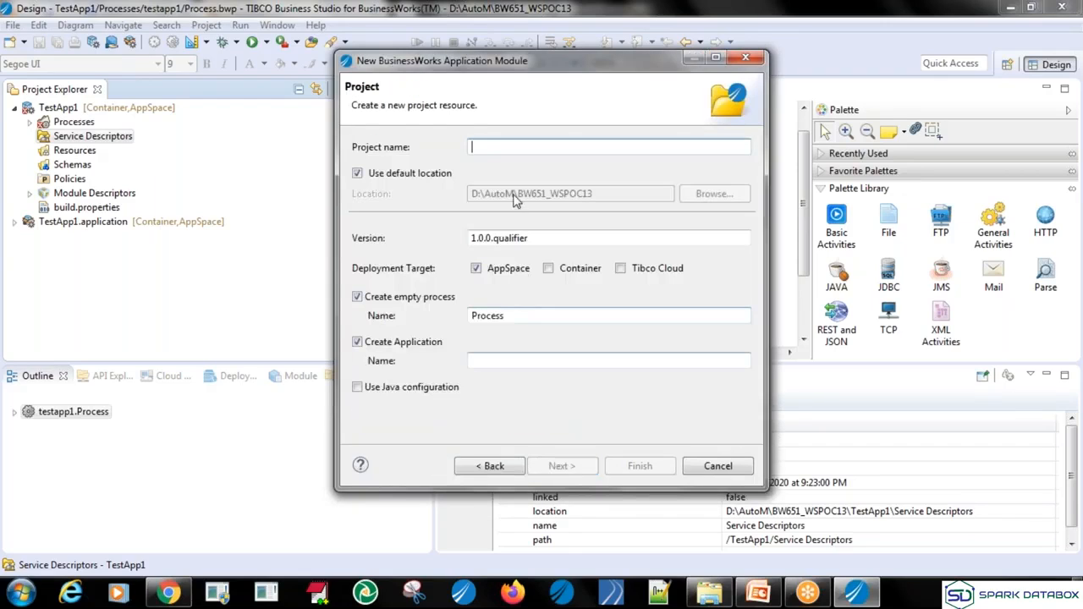
type("TestApp2")
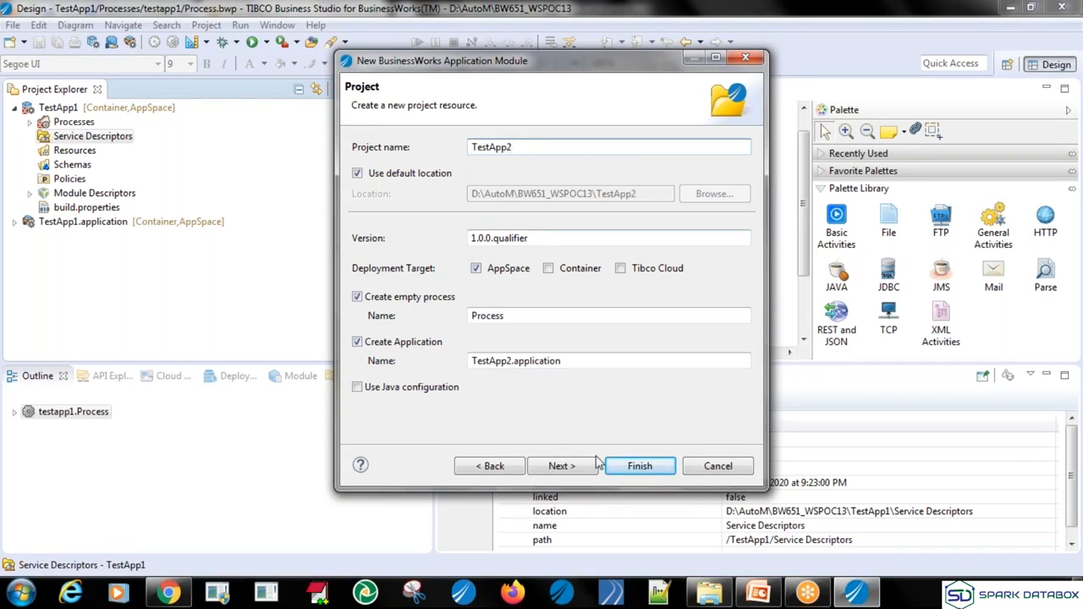
Step: Keep TestApp2's default asset types, name its BW Processes special folder Processes123, and create the project
left_click(586, 466)
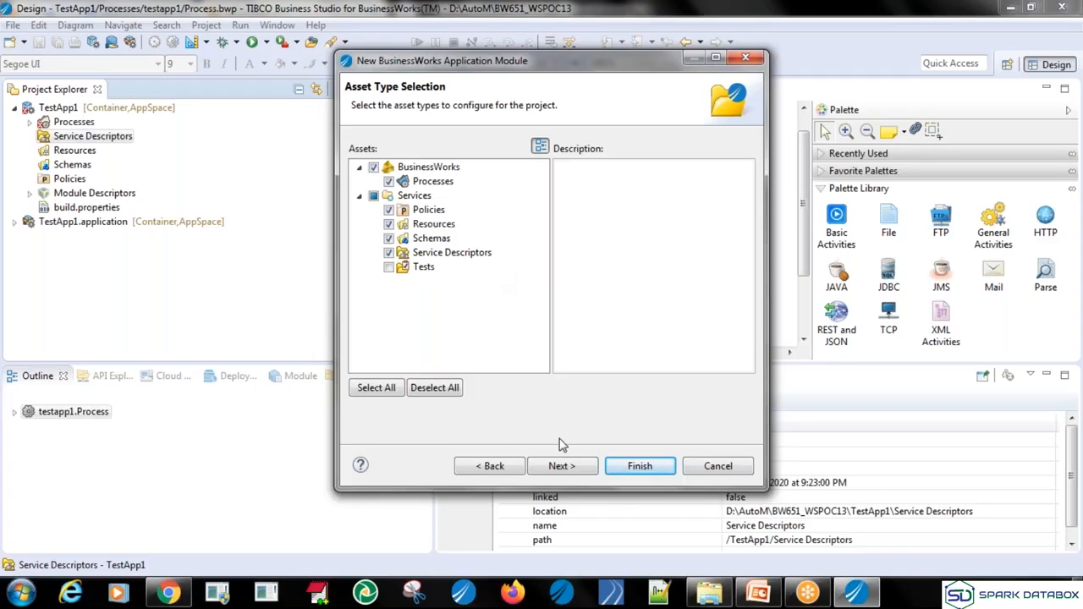
left_click(562, 466)
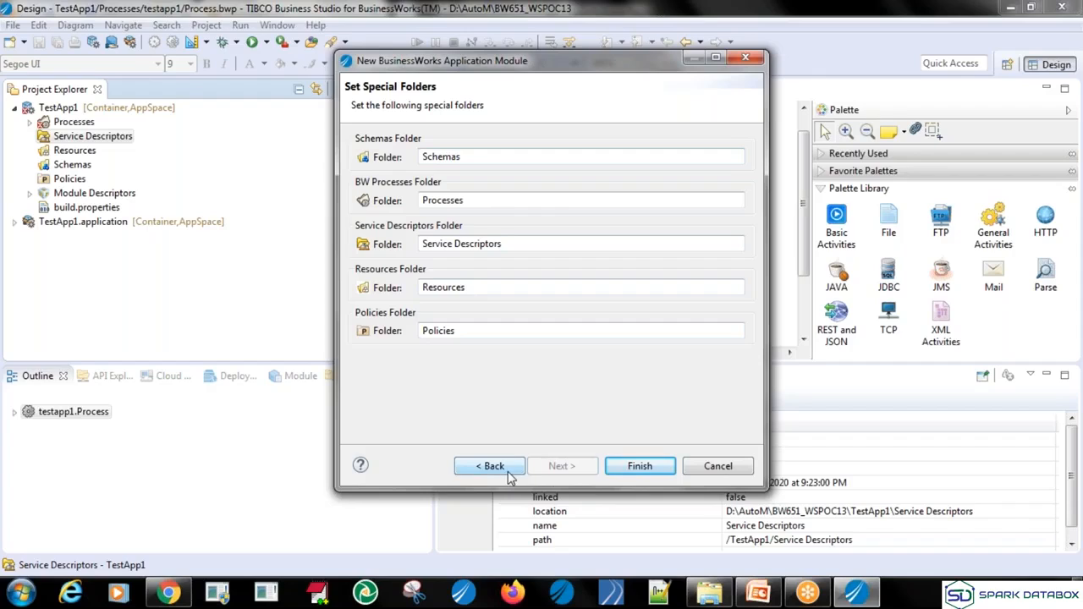
left_click(457, 156)
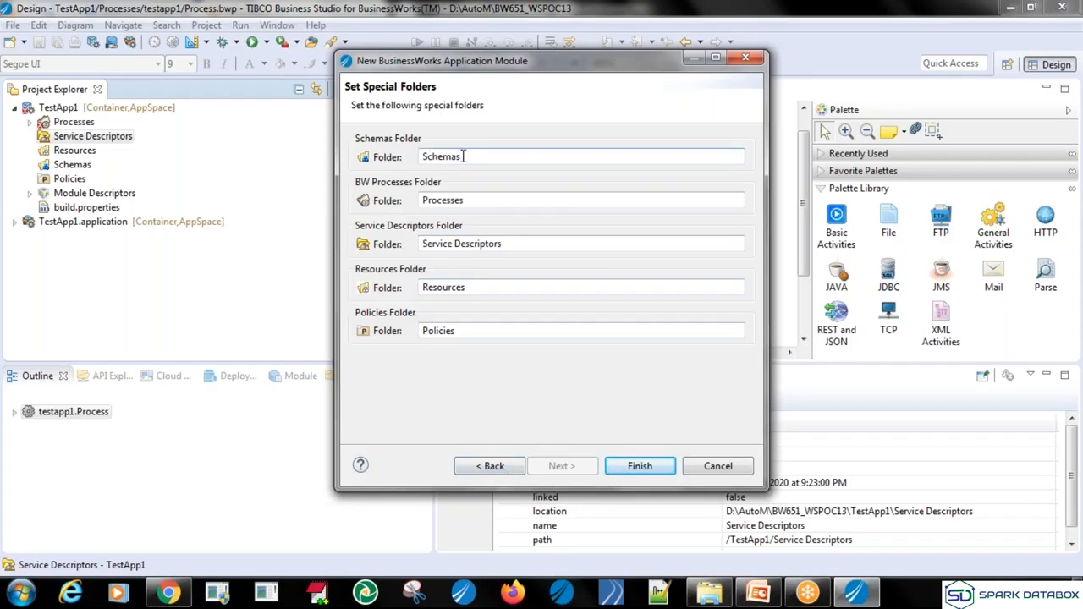
left_click(468, 199)
left_click(491, 466)
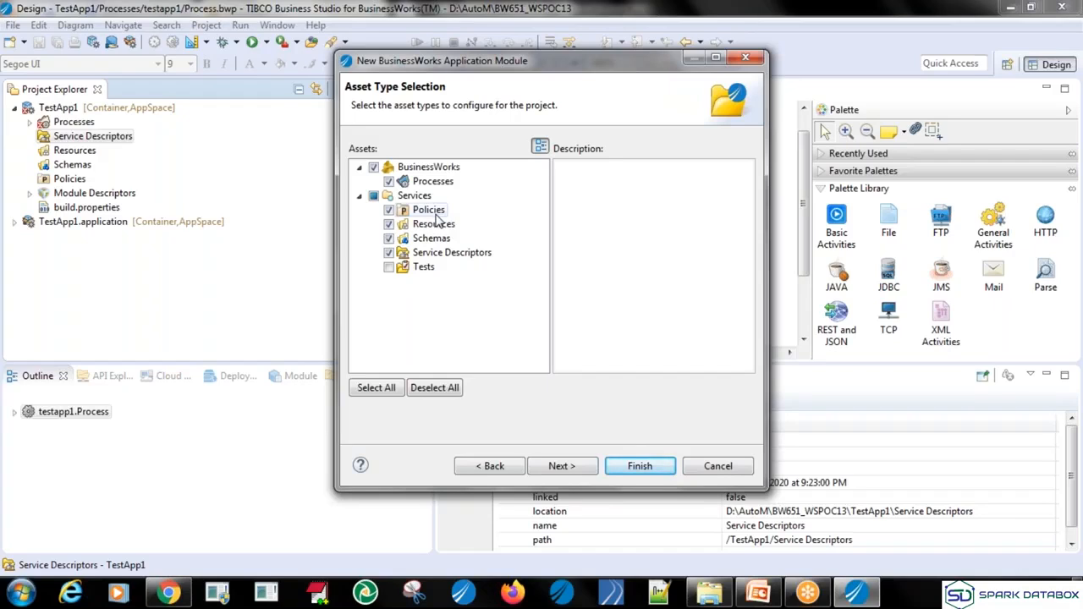
left_click(561, 466)
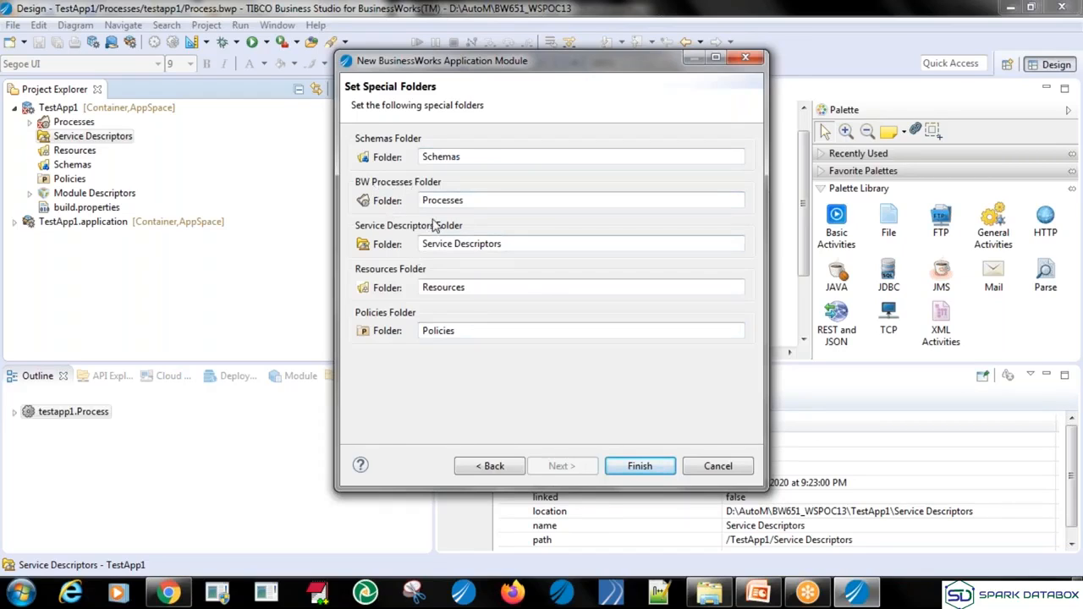
left_click(461, 201)
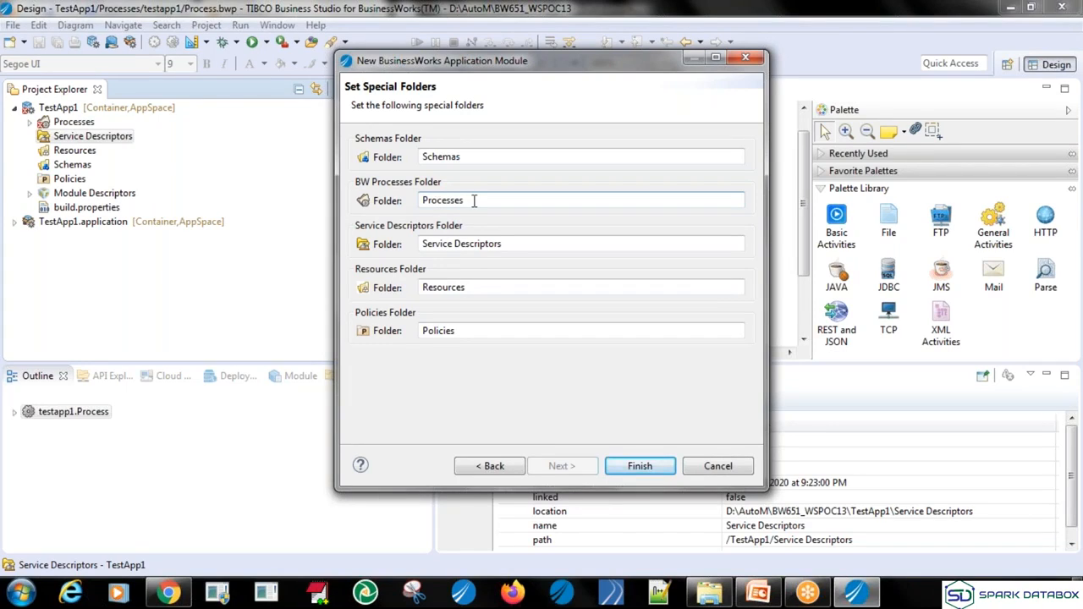
type("123")
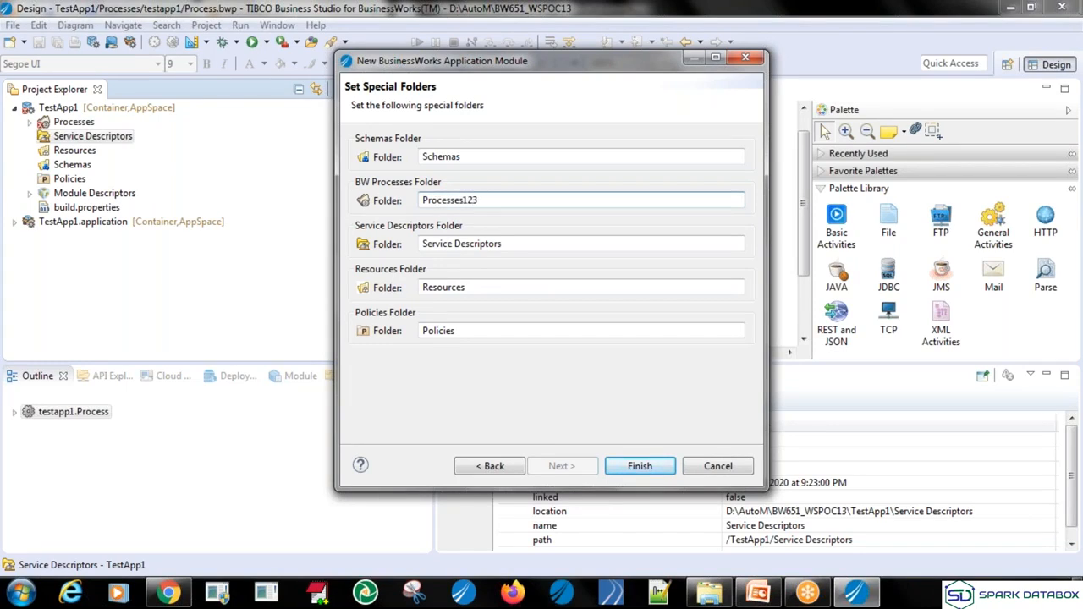
left_click(639, 467)
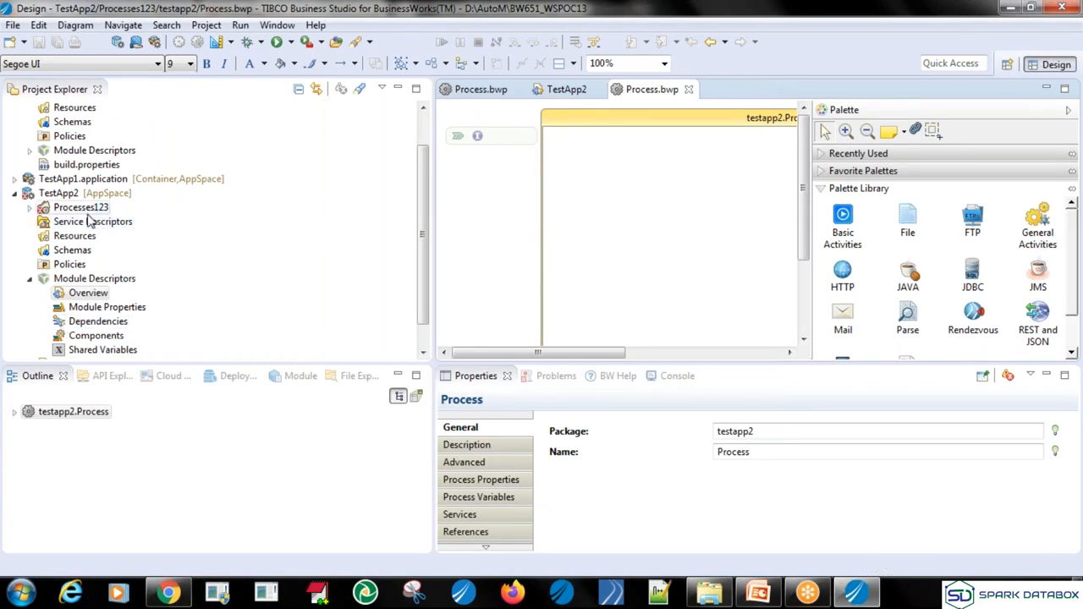
Step: Expand TestApp2's Processes123 folder, examine the item types it can create, and collapse Module Descriptors
left_click(29, 207)
left_click(44, 222)
left_click(51, 207)
right_click(81, 208)
mouse_move(146, 227)
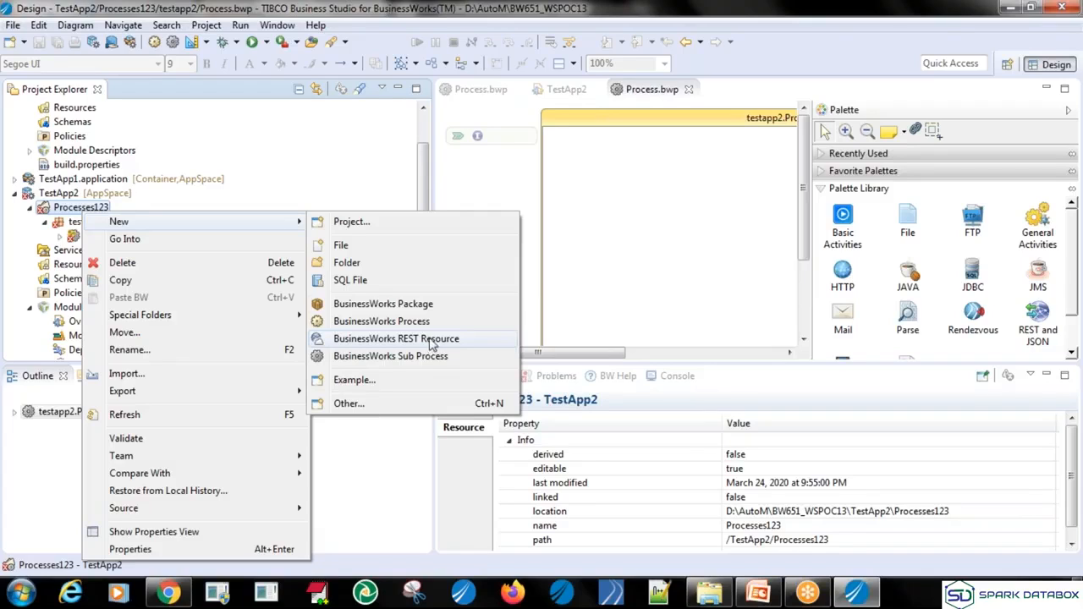
left_click(353, 119)
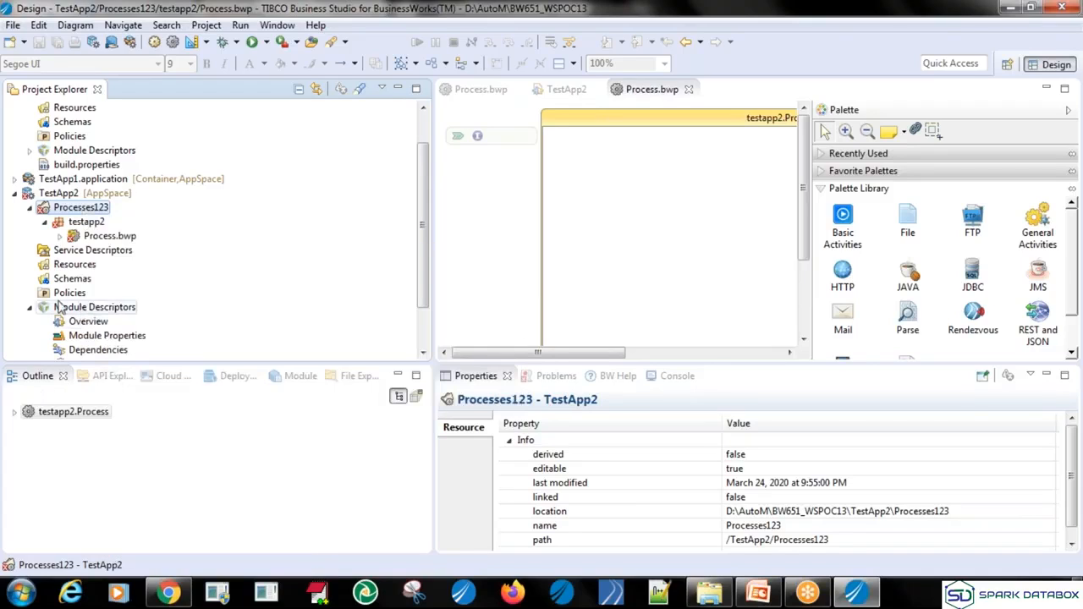
left_click(30, 308)
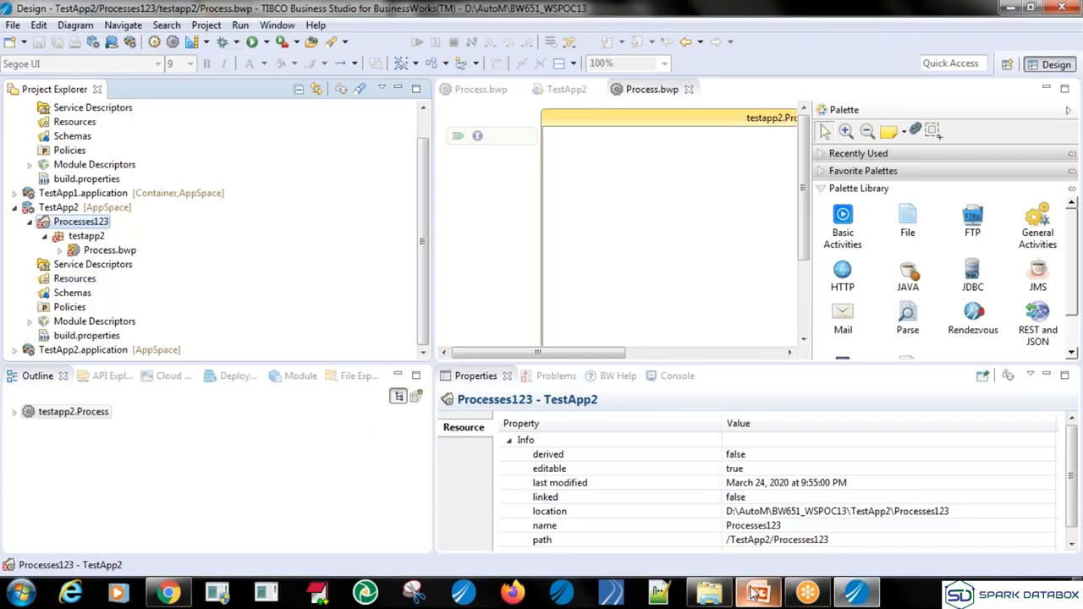
Step: Switch to the PowerPoint deck and present the "Know the Project Structure" slide
left_click(758, 593)
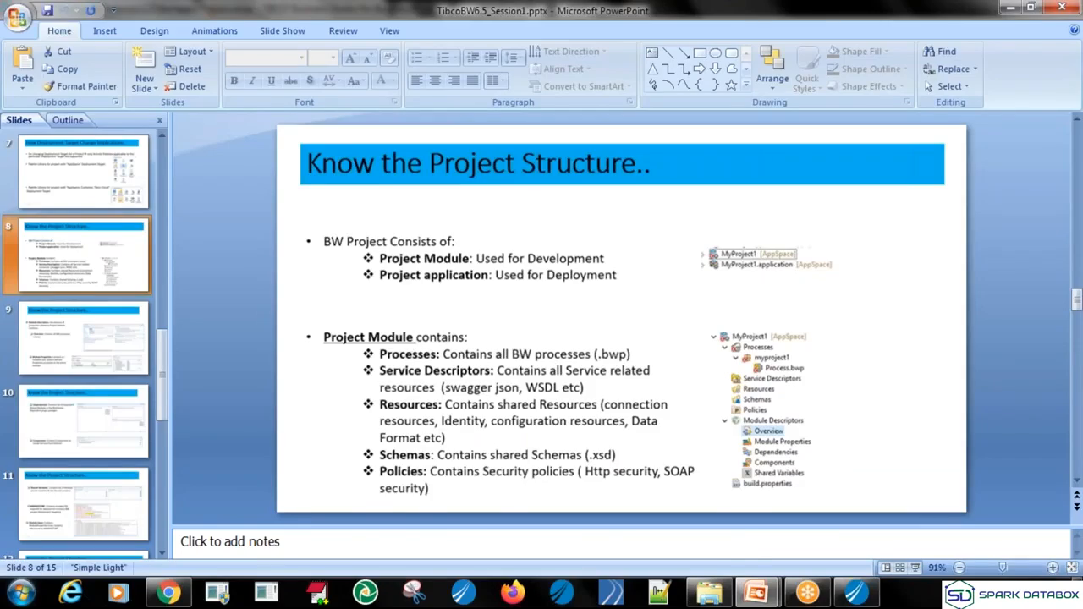
key("shift+F5")
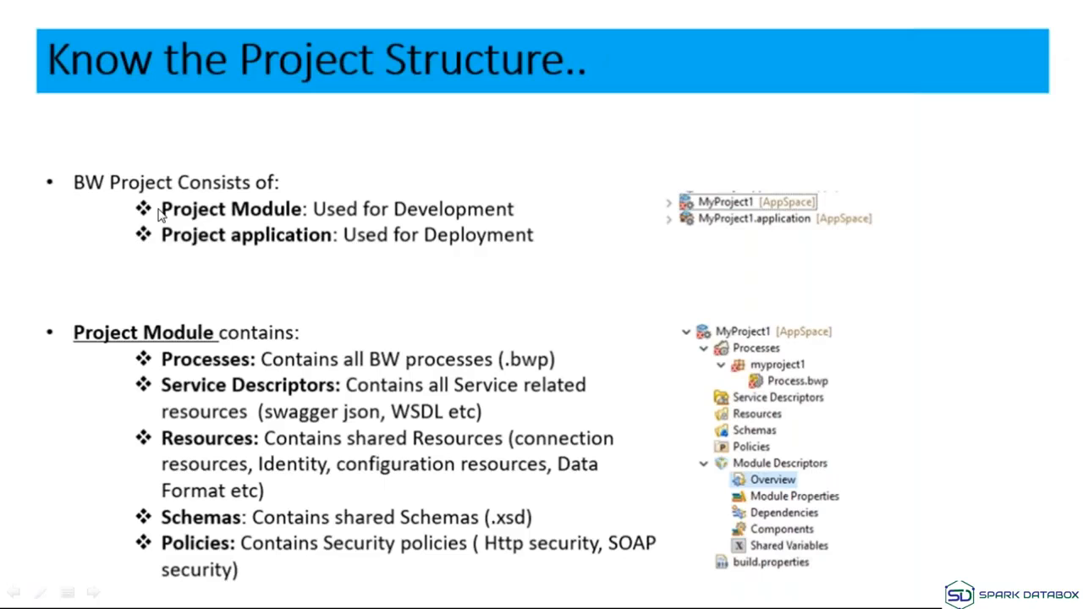
Step: Switch from the slide show to TIBCO Business Studio, collapse TestApp1, and compare the TestApp1 module with TestApp1.application
key("Escape")
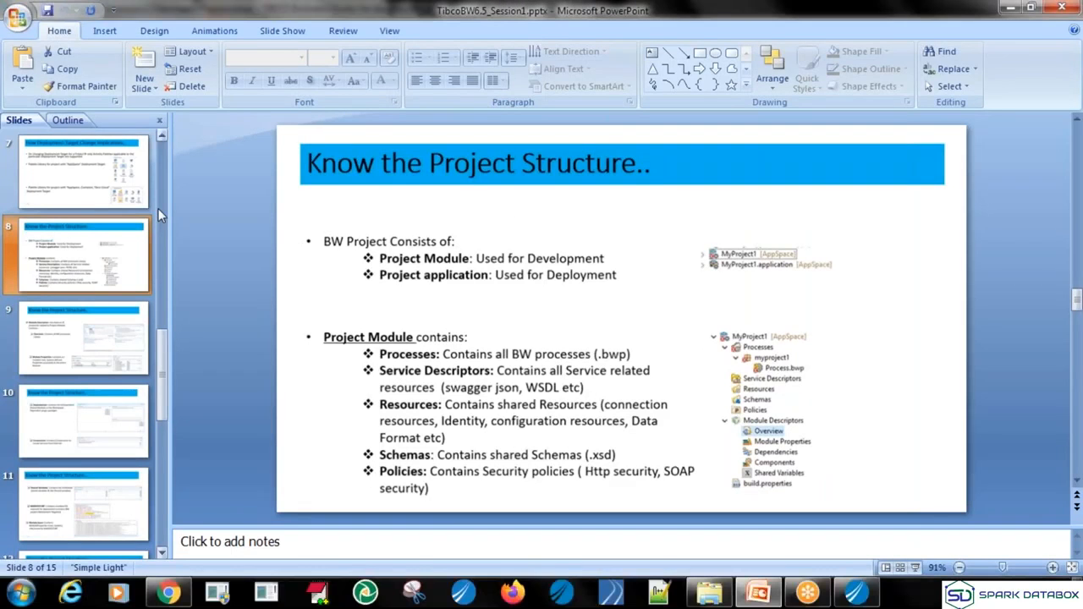
left_click(857, 594)
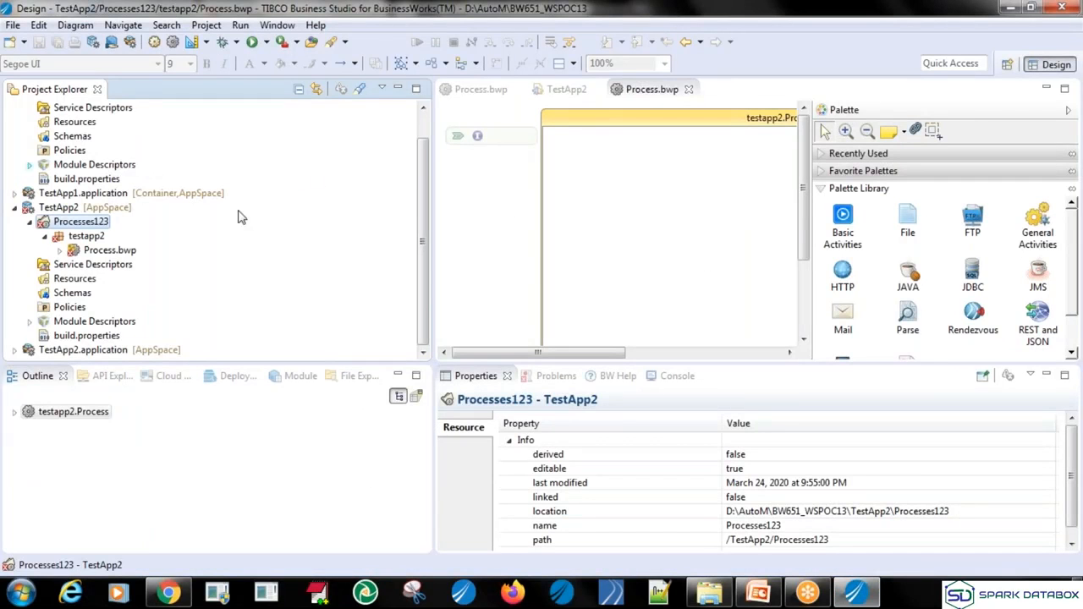
left_click_drag(428, 268, 426, 171)
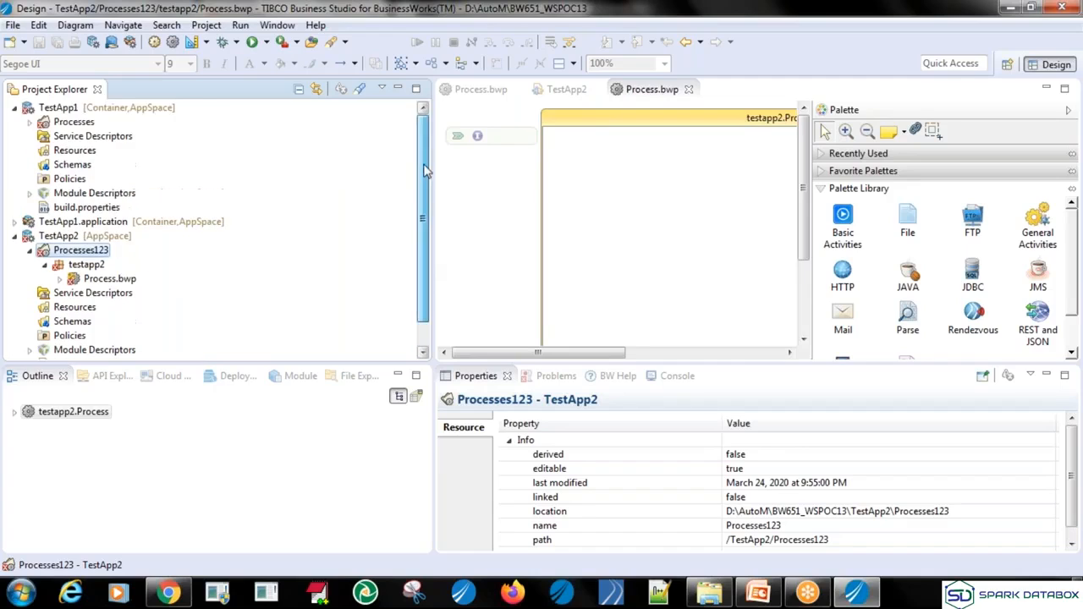
left_click(14, 108)
left_click(64, 110)
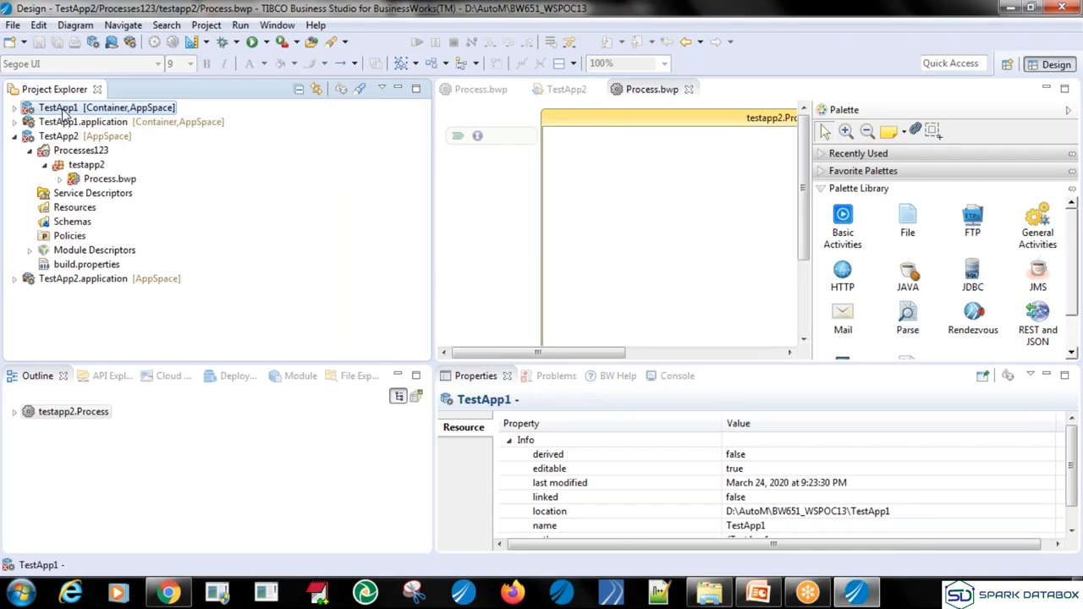
left_click(65, 124)
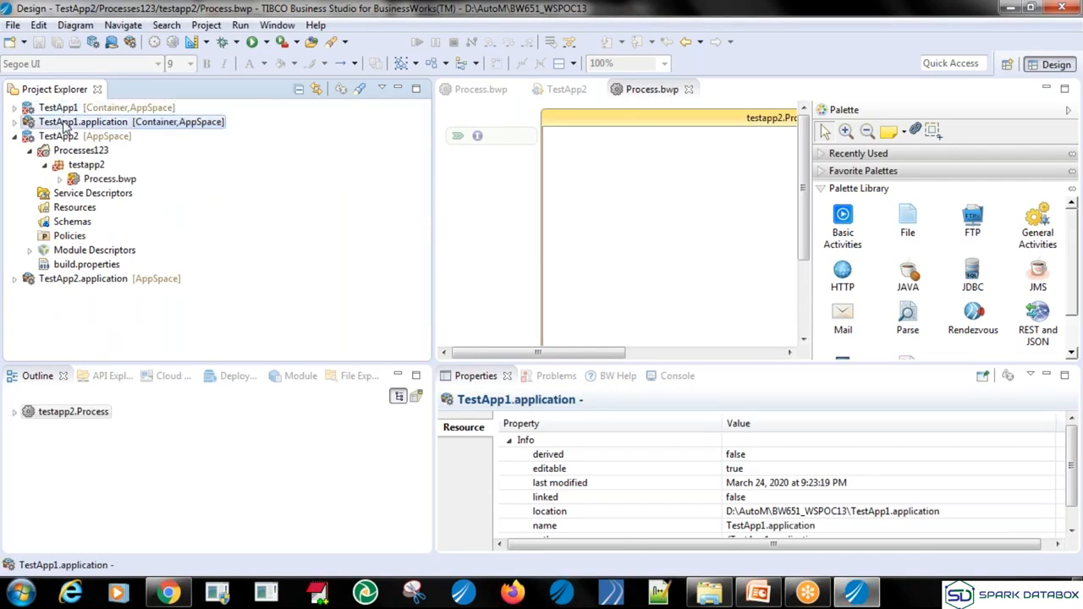
Step: Expand TestApp1 and its Processes folder to examine the contained process files, and collapse the project again
left_click(13, 108)
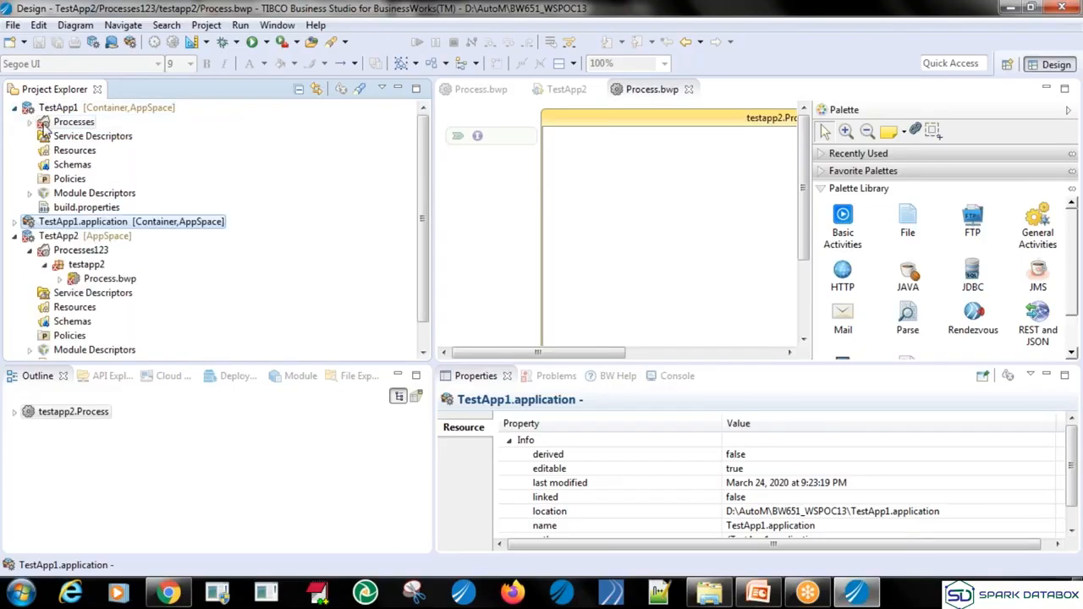
left_click(30, 122)
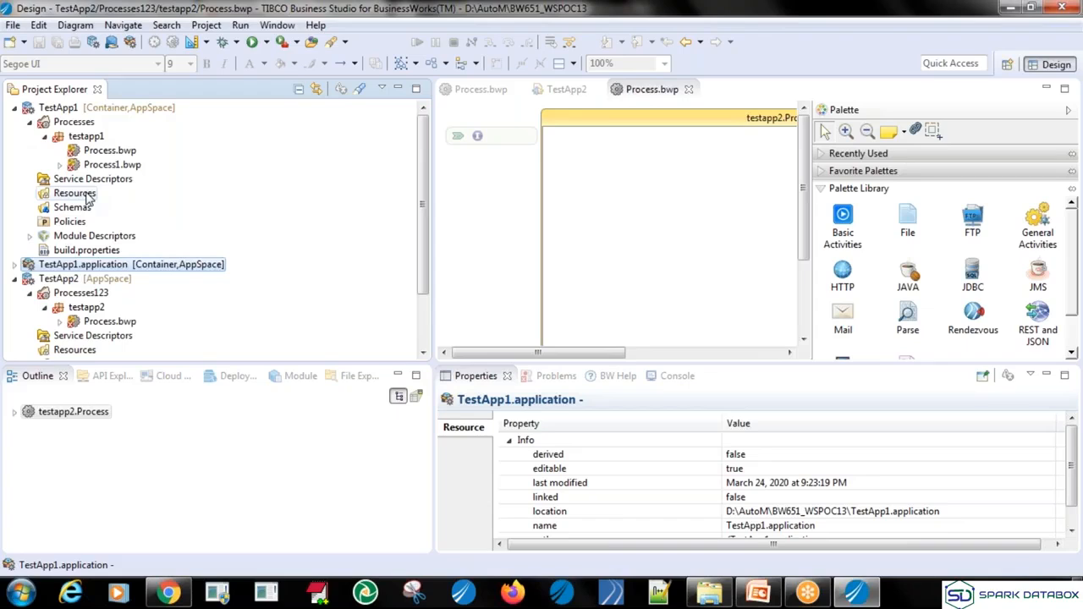
left_click(13, 108)
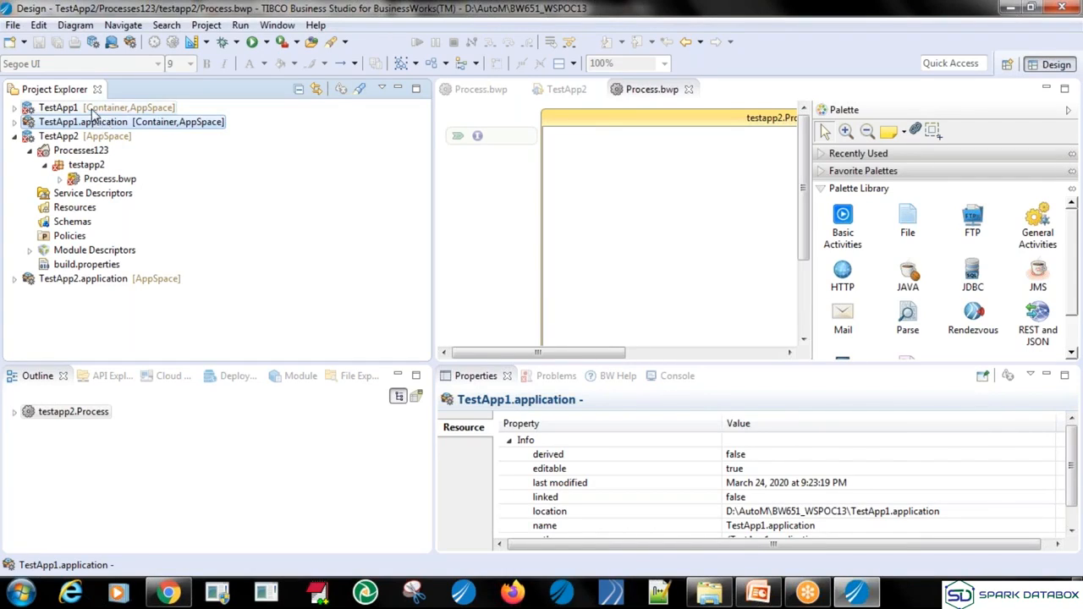
Step: Collapse TestApp2's Processes123 folder and go through the project's Processes123, Service Descriptors, Resources and Schemas folders
left_click(30, 150)
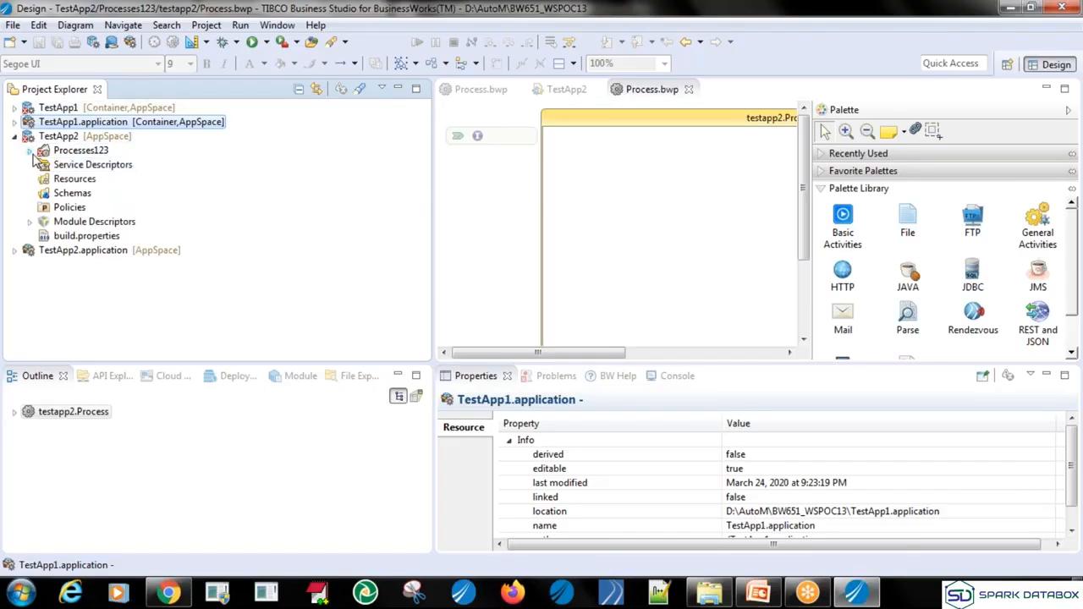
left_click(82, 152)
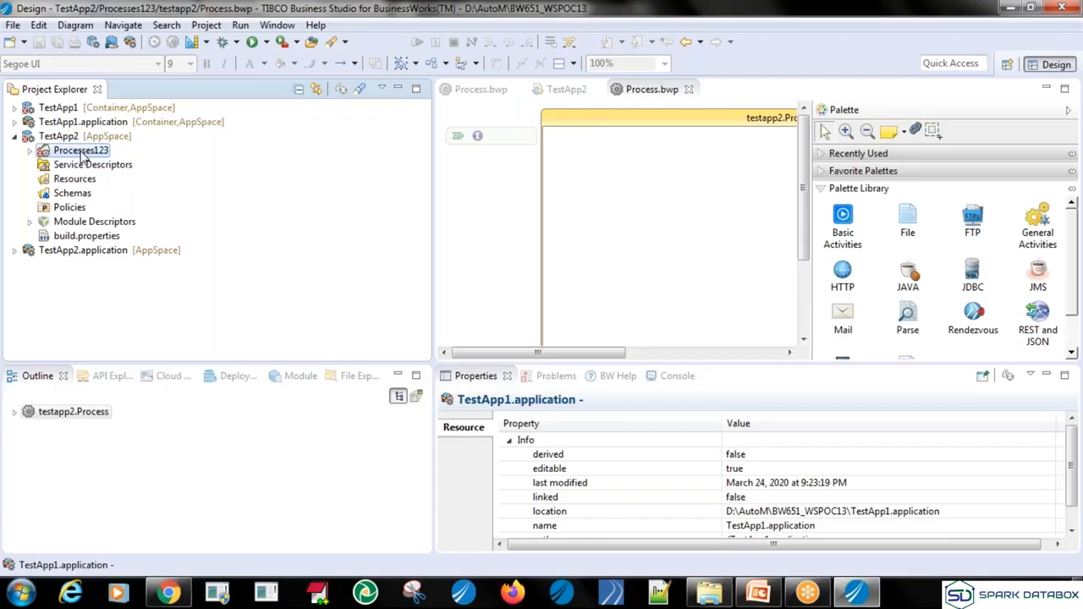
left_click(82, 167)
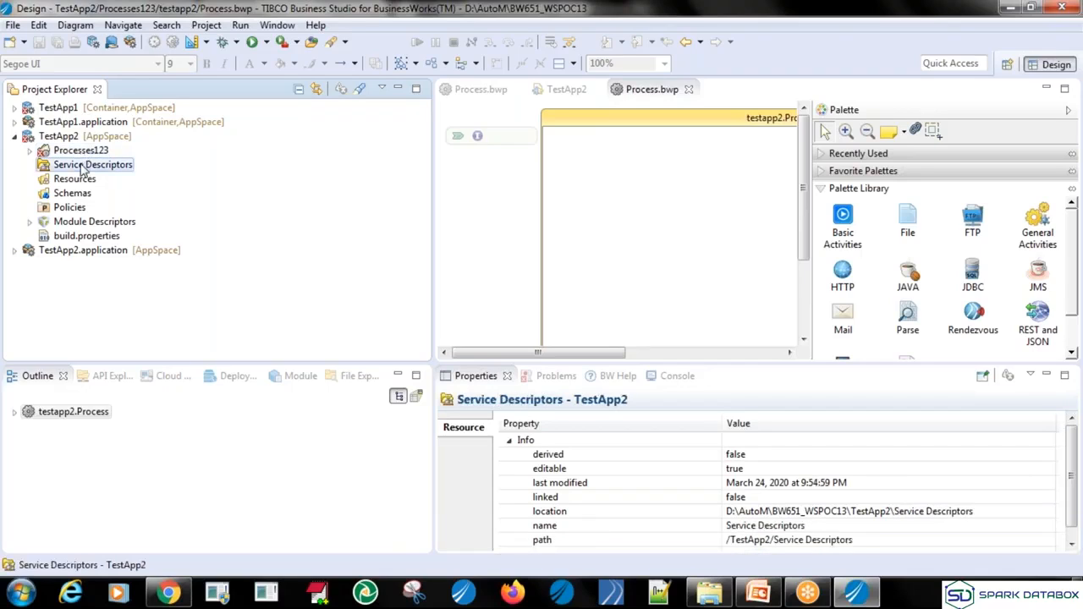
left_click(76, 181)
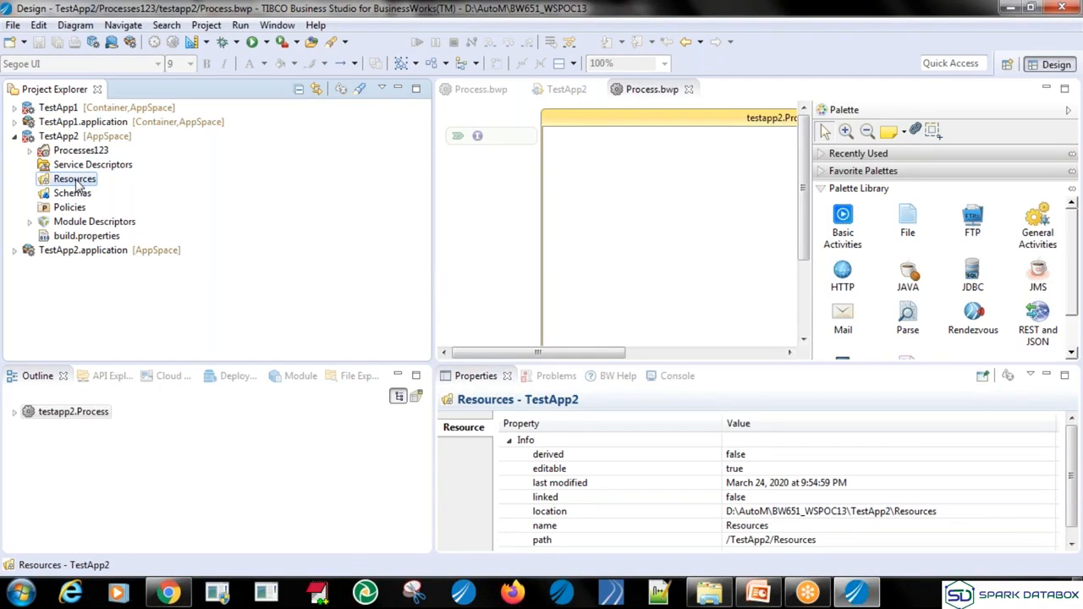
left_click(74, 195)
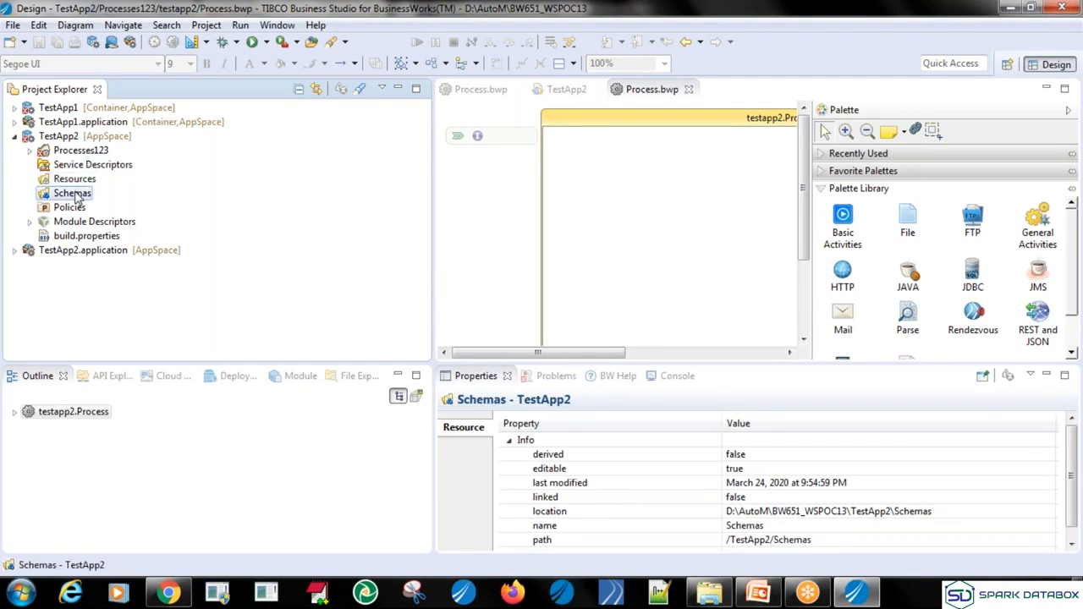
Step: Examine the new item types available for TestApp2's Schemas folder without creating anything
right_click(76, 196)
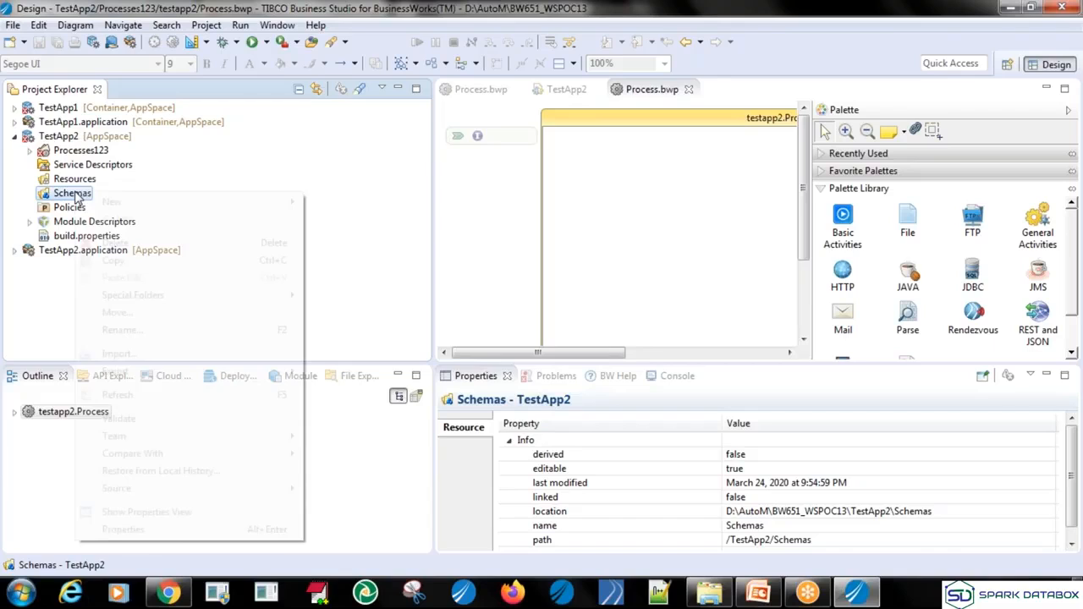
mouse_move(113, 202)
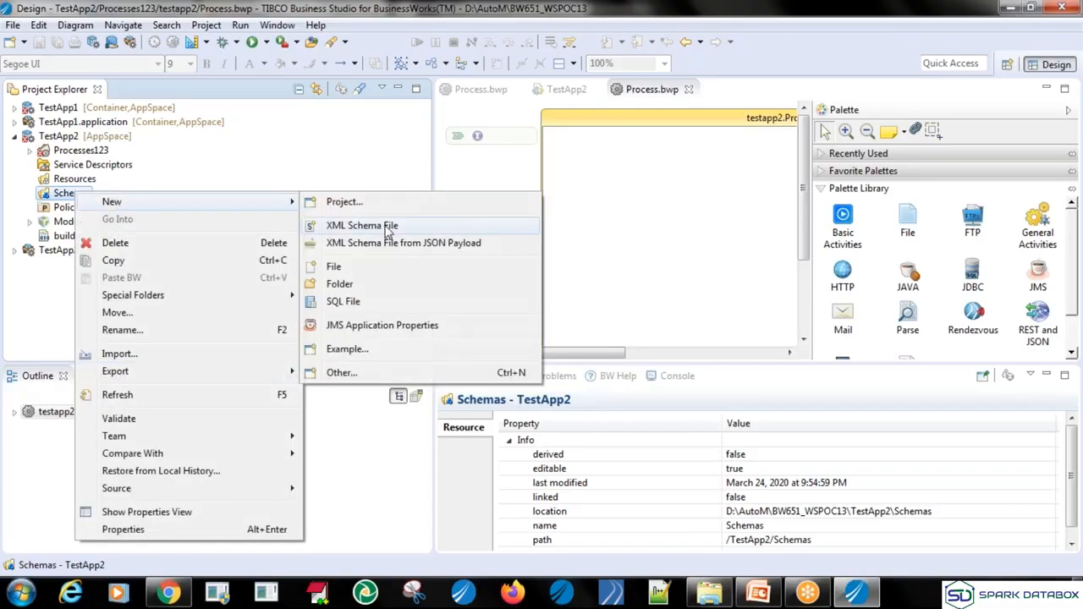
left_click(360, 163)
Step: Select TestApp2's Policies folder and expand Module Descriptors to show its entries
left_click(54, 210)
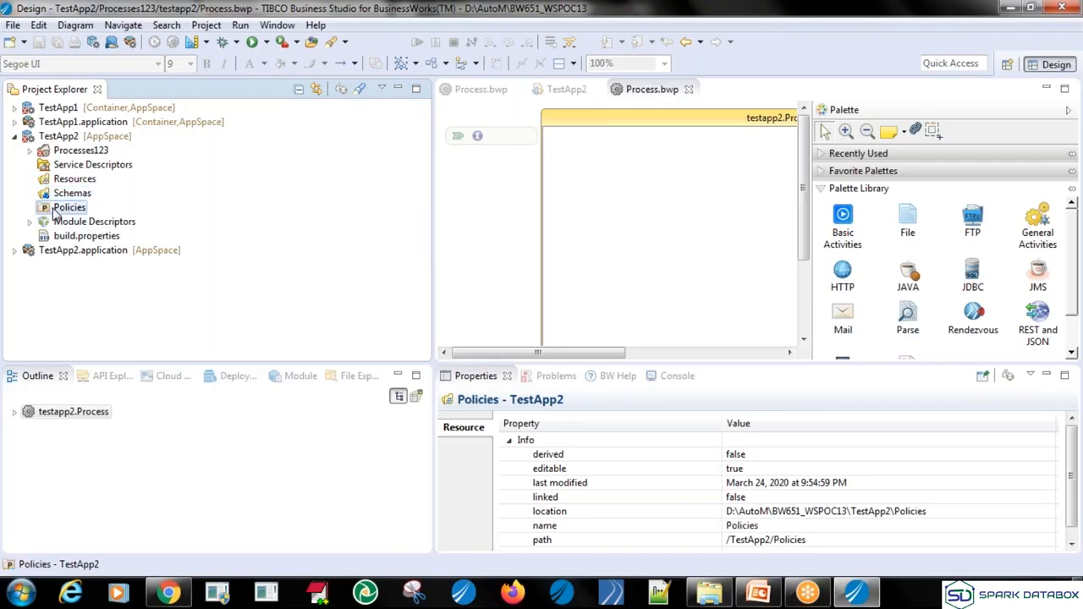
left_click(31, 222)
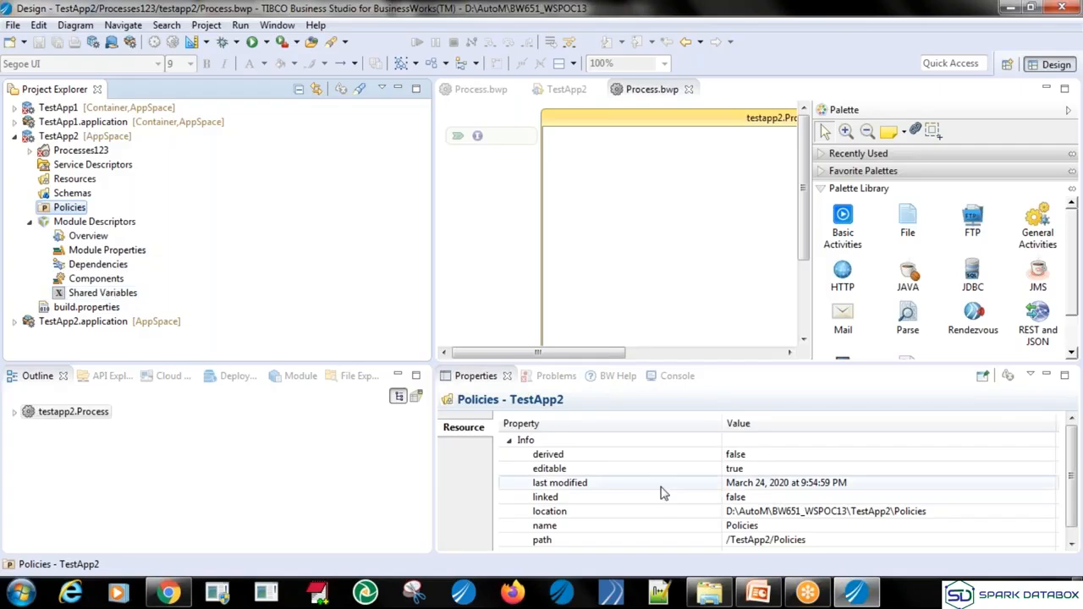
Step: Switch to the PowerPoint deck, present the project structure slides from Module-Descriptors through Application Properties, and end the slide show
left_click(765, 594)
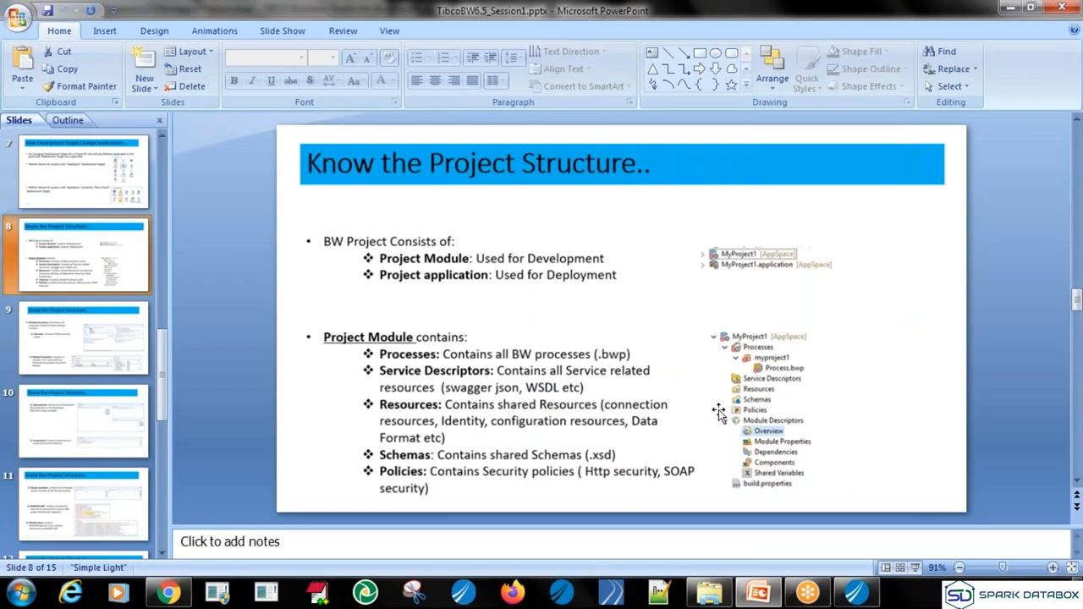
scroll(552, 480, "down", 1)
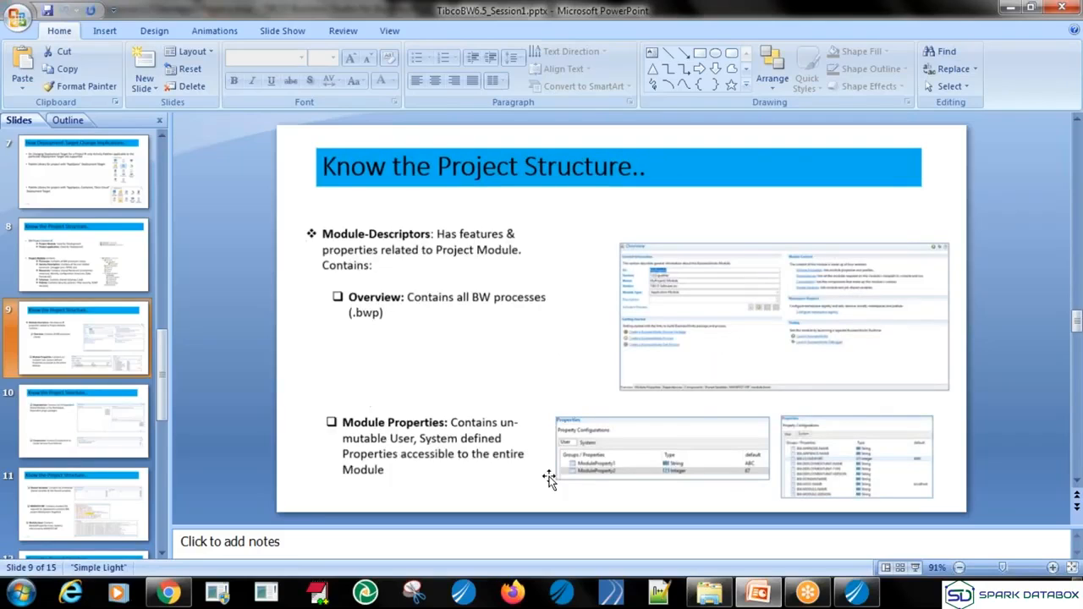
key("shift+F5")
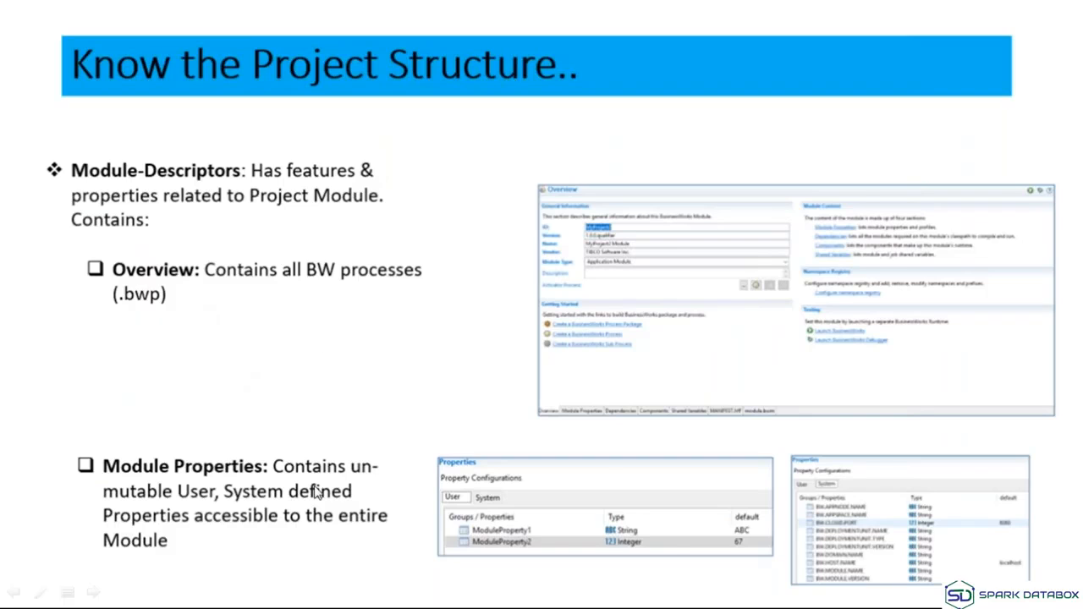
key("Right")
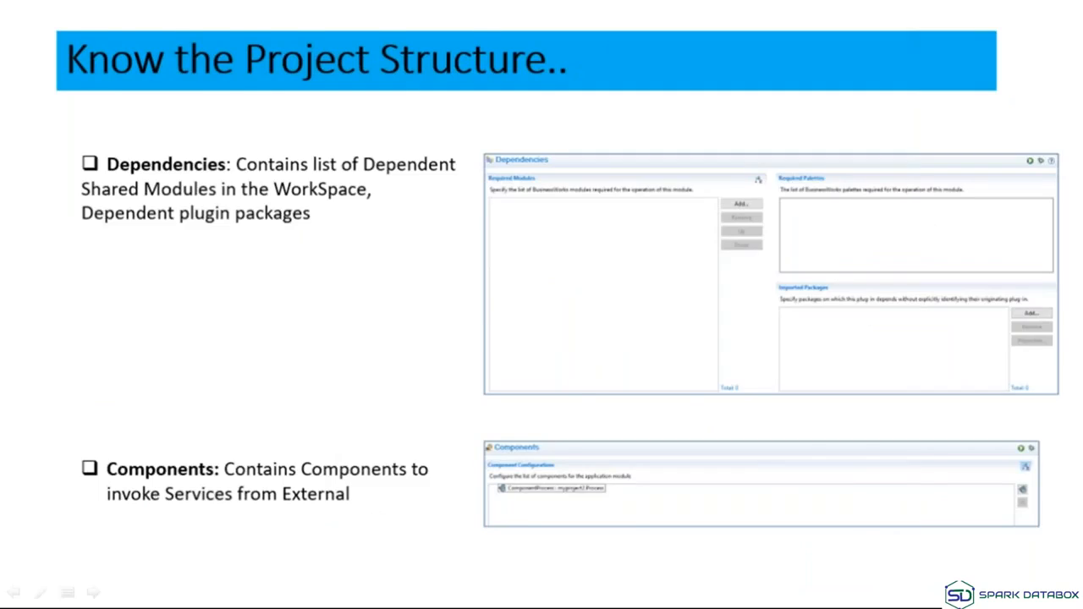
key("Right")
key("Right")
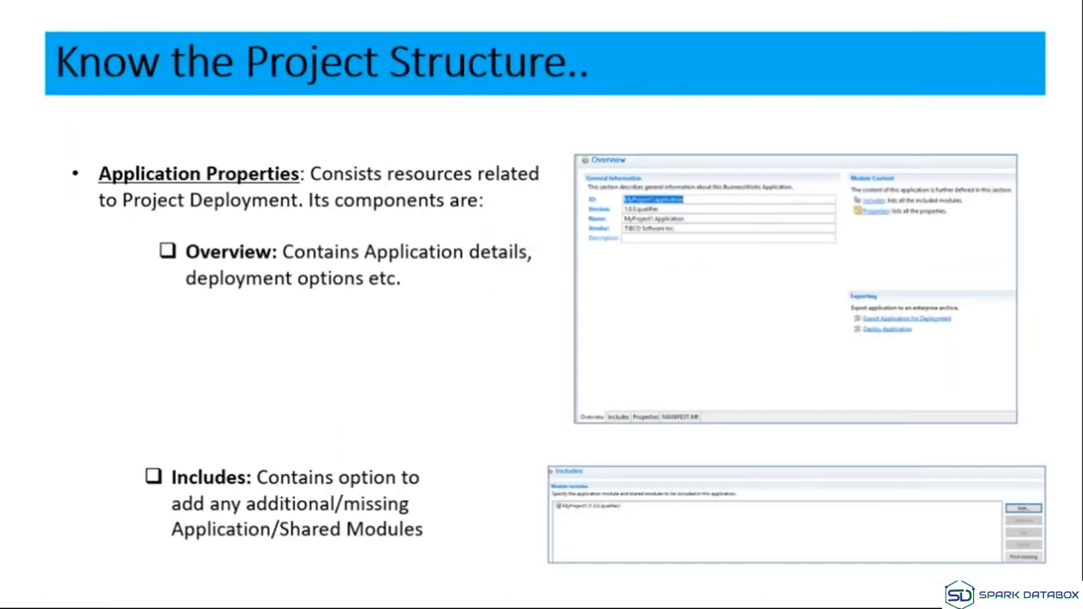
key("Right")
key("Escape")
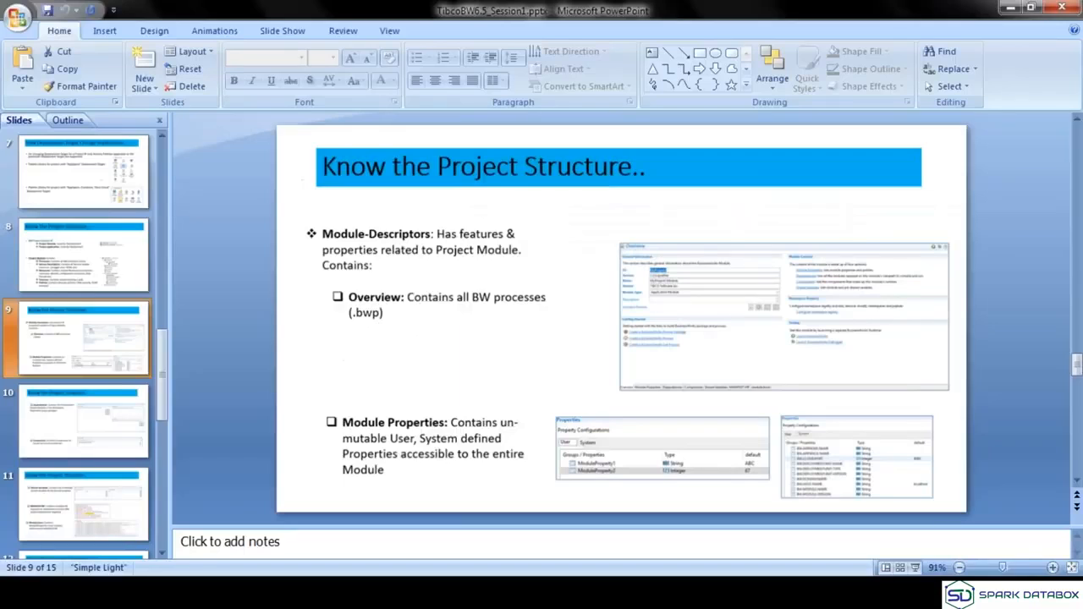